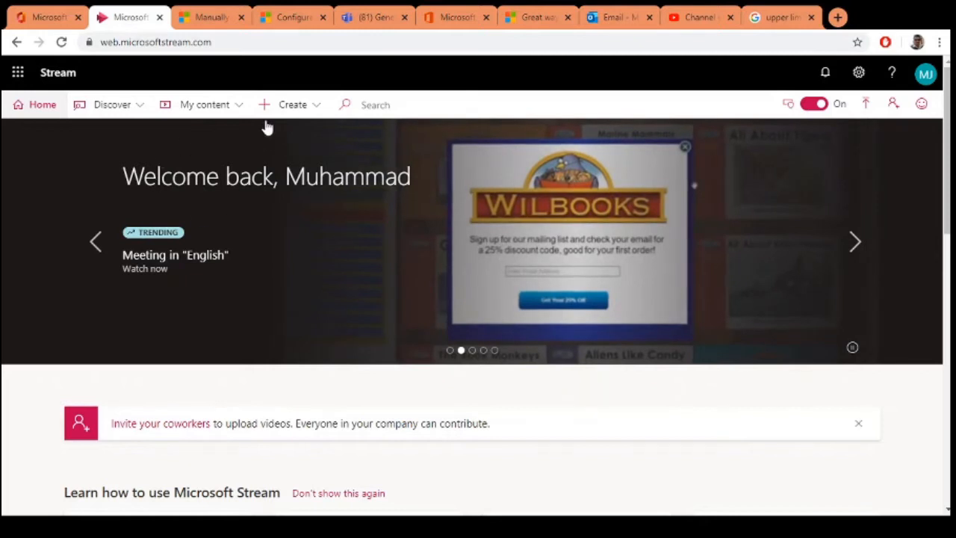
pyautogui.click(294, 107)
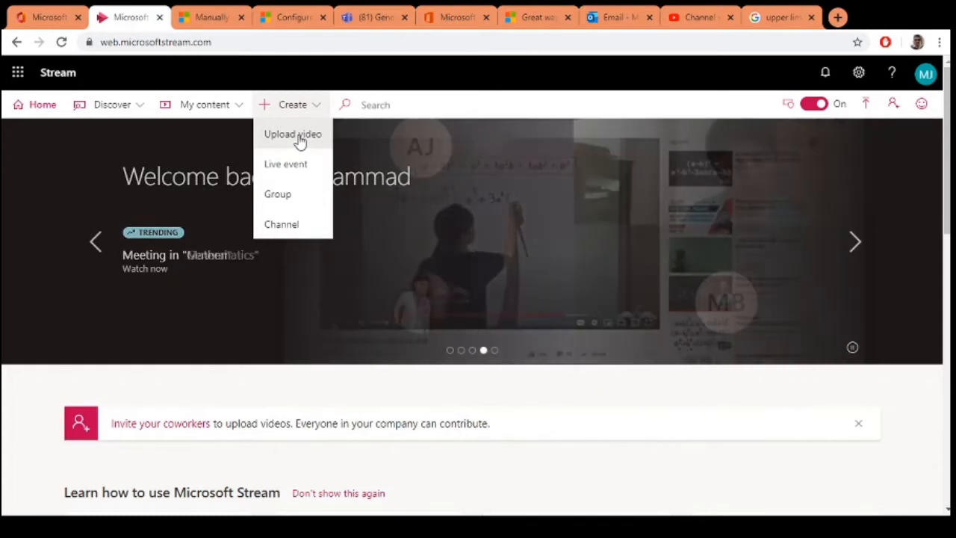
pyautogui.click(297, 135)
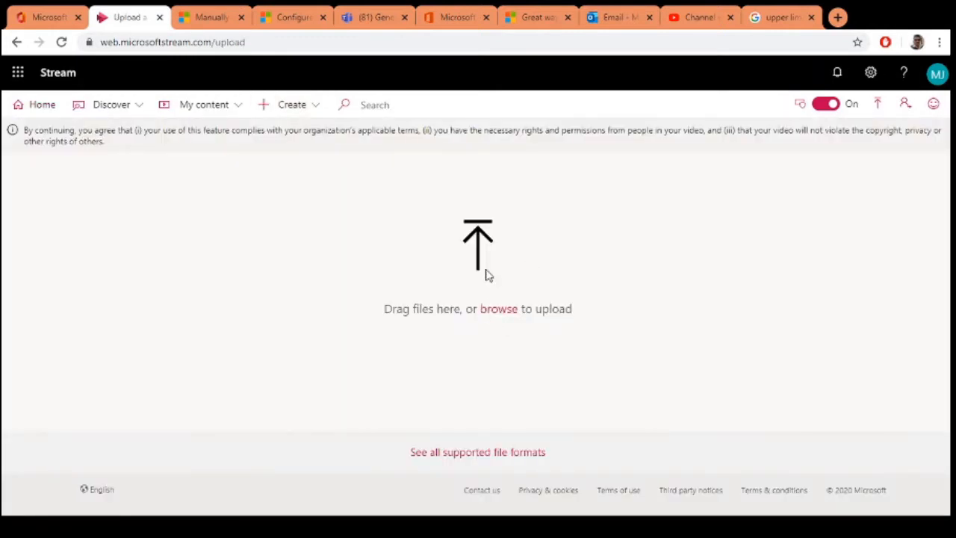
pyautogui.click(497, 309)
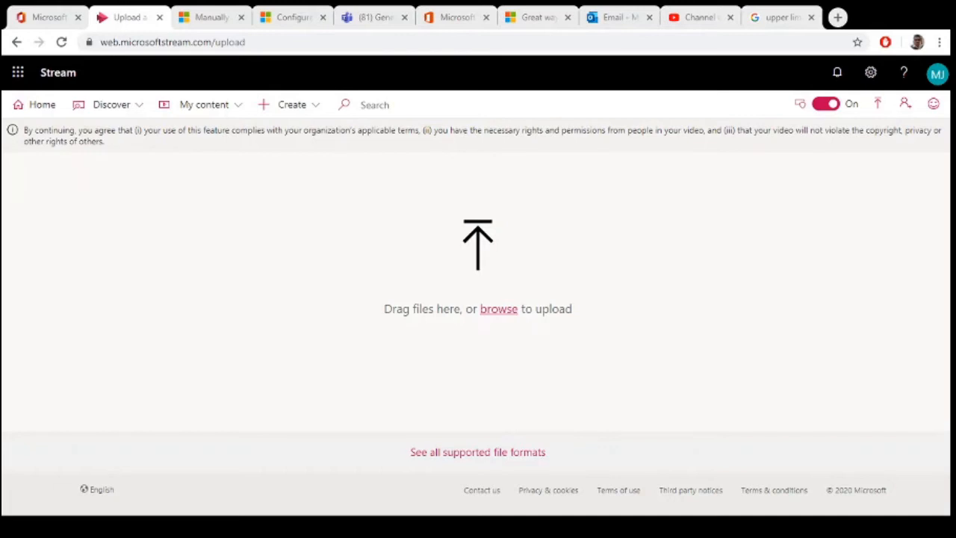
pyautogui.click(282, 321)
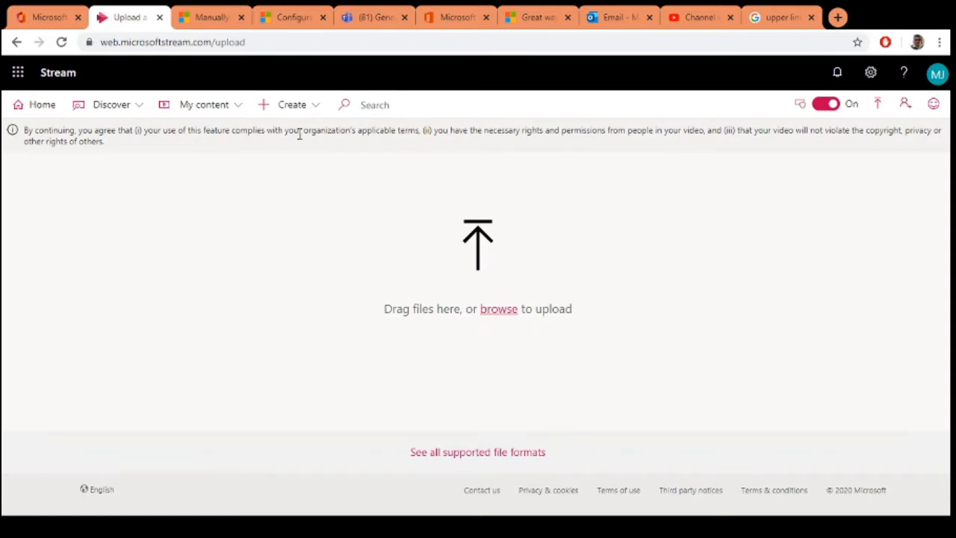
# Step: Create a new live event in Stream and name it "Primary Assembly"
pyautogui.click(306, 111)
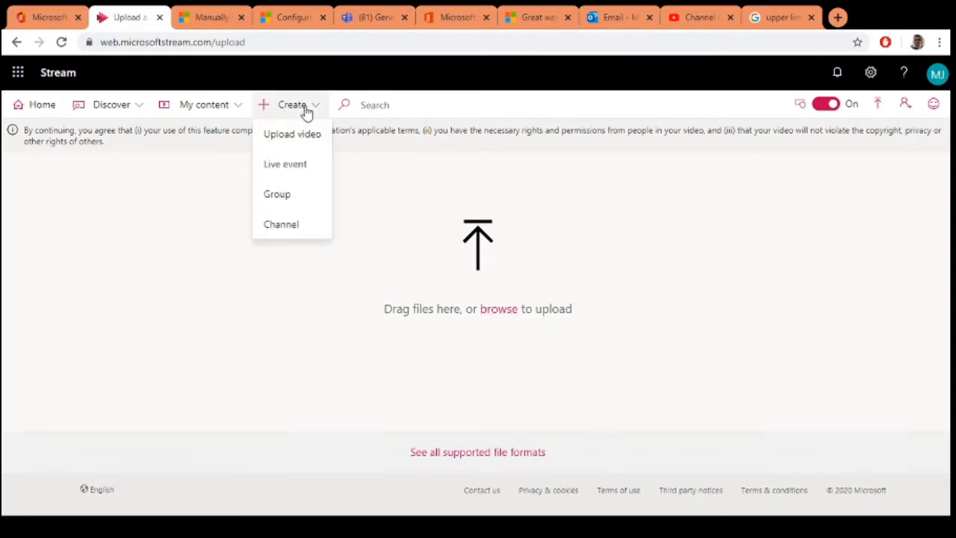
pyautogui.click(281, 170)
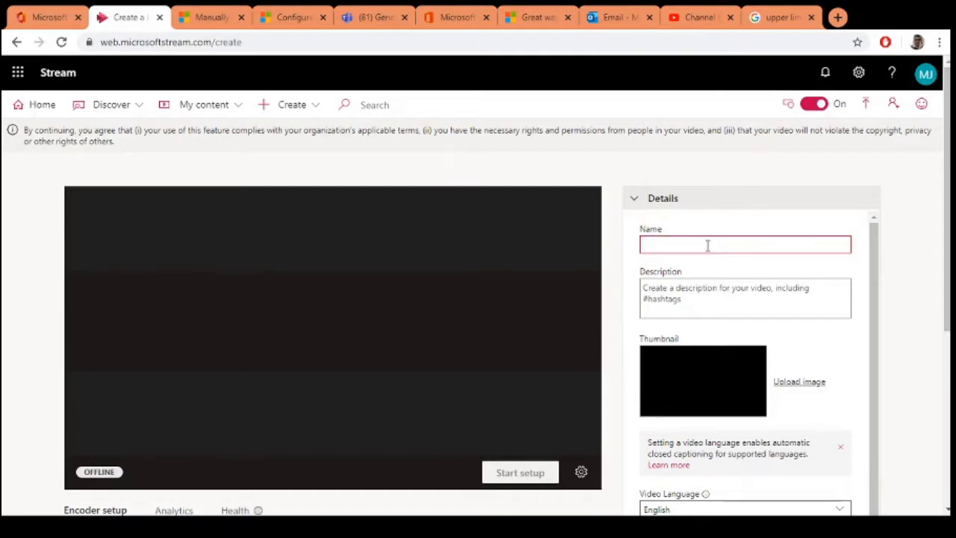
pyautogui.write('Primary Assembly')
# Step: Set the event description to "This is Tutorial Class" and upload the Microsoft Teams image as its thumbnail
pyautogui.click(724, 302)
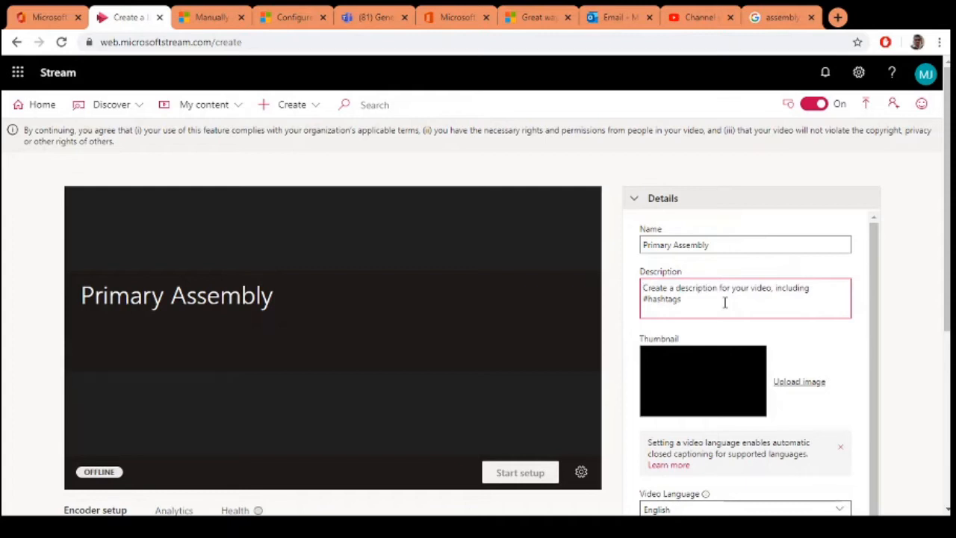
pyautogui.write('This To')
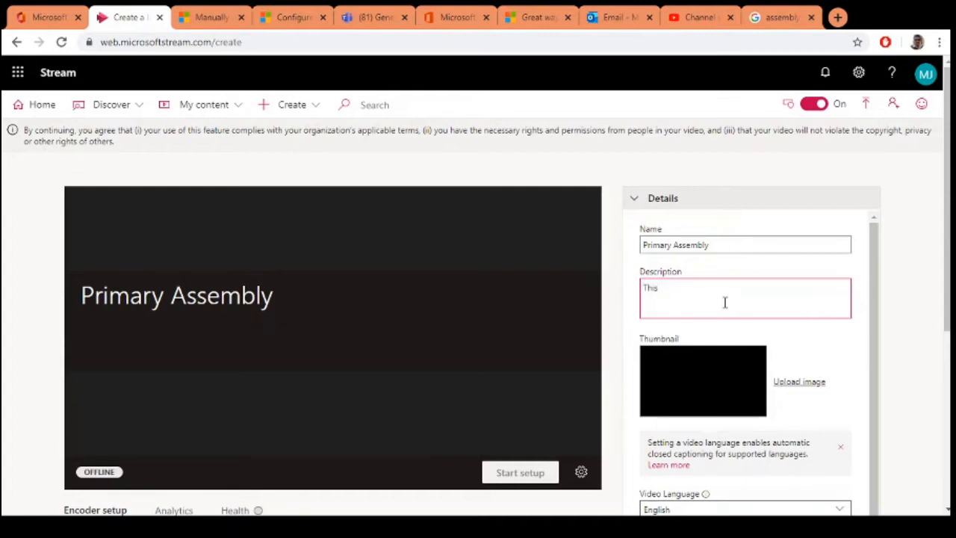
pyautogui.write('utorial Class')
pyautogui.click(800, 385)
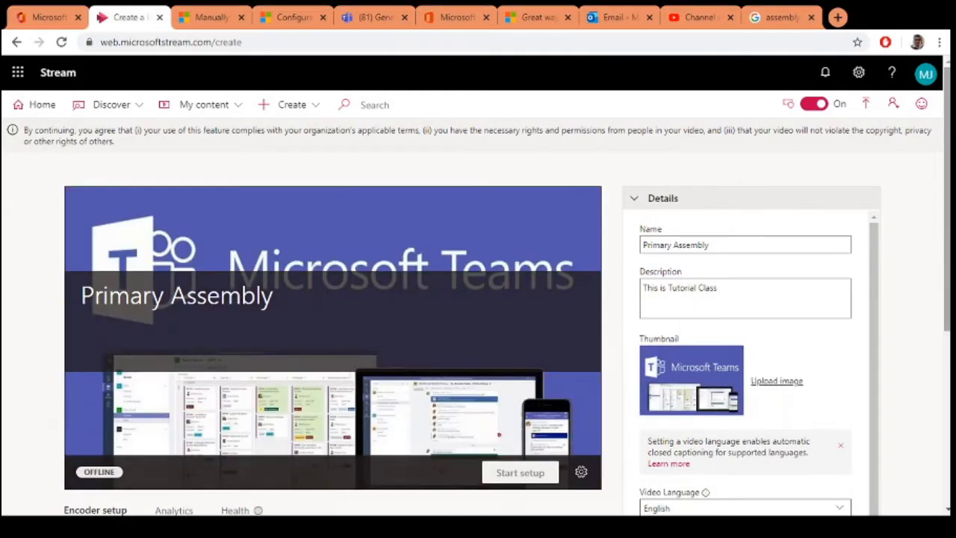
# Step: Schedule the event at a specific date and time, from 04/05/2020 8:00 AM to 04/05/2020 8:30 AM
pyautogui.scroll(-3, 948, 336)
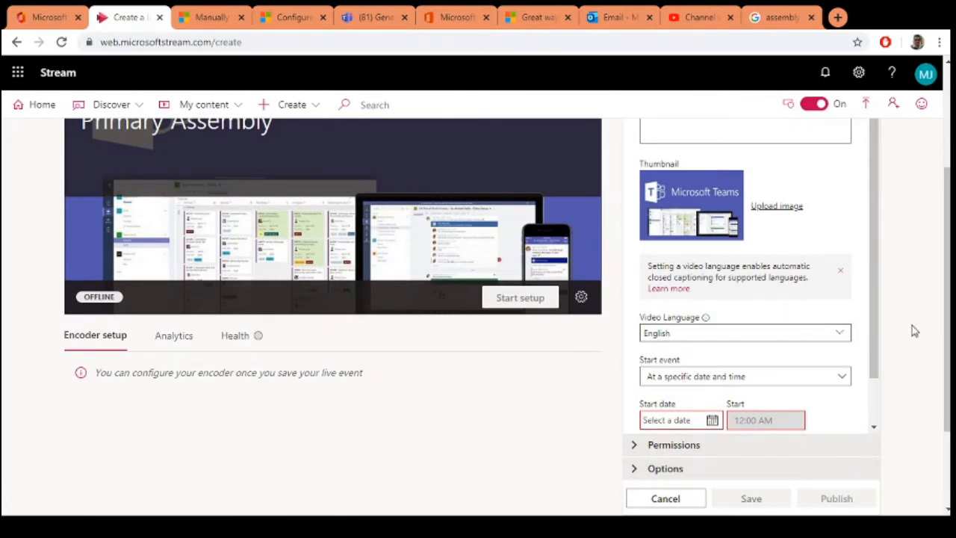
pyautogui.scroll(-1, 878, 298)
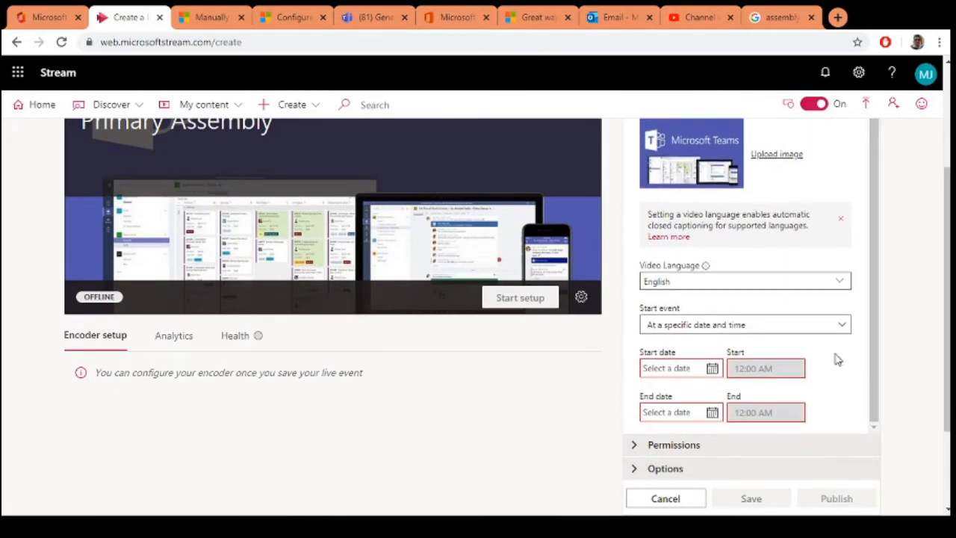
pyautogui.click(794, 335)
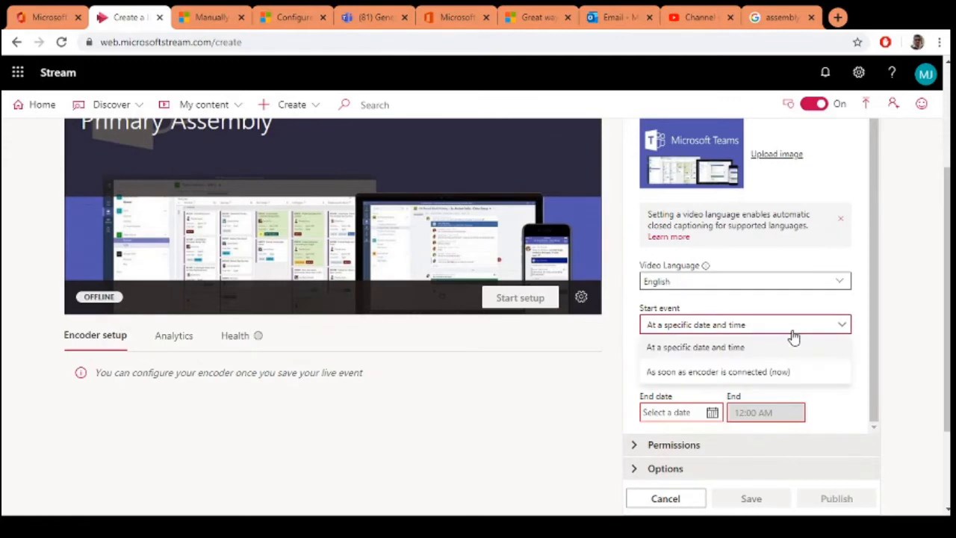
pyautogui.scroll(3, 793, 335)
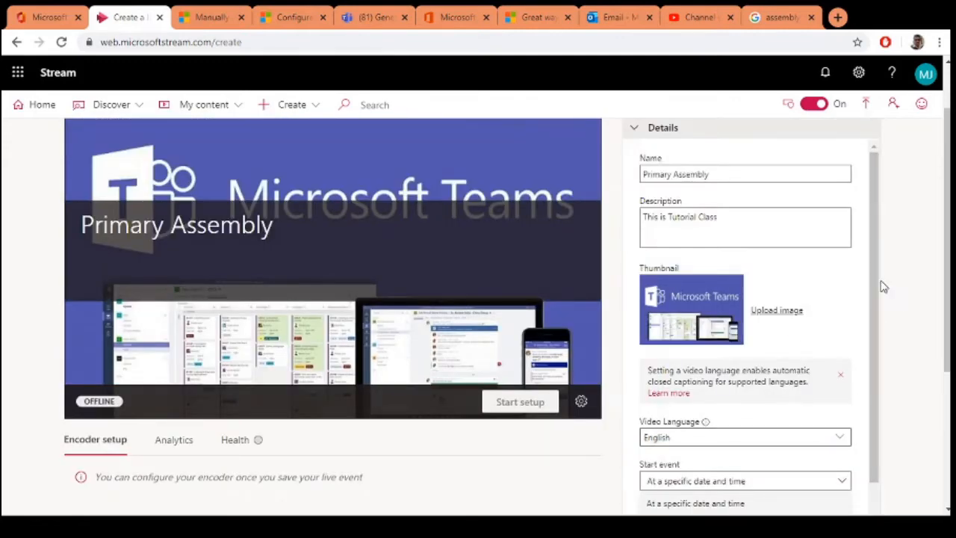
pyautogui.scroll(-3, 881, 291)
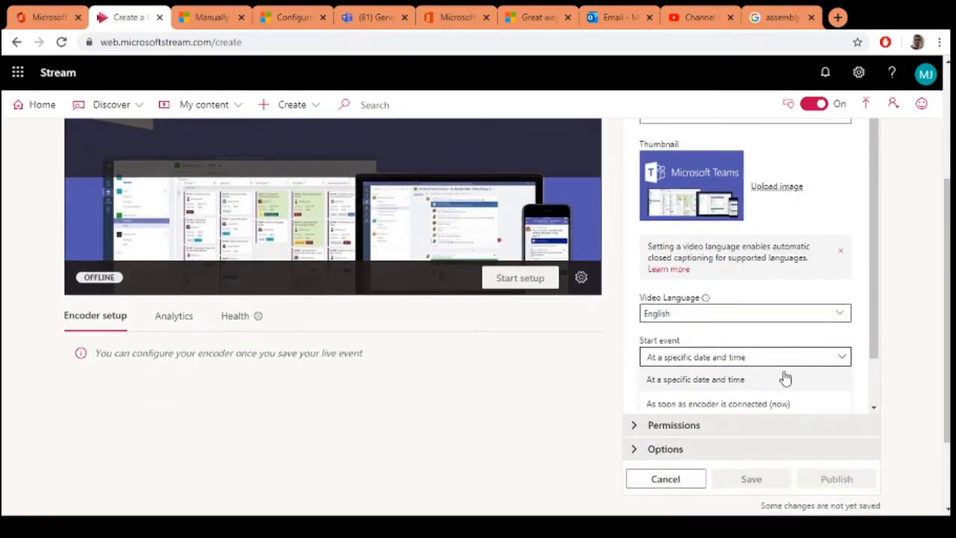
pyautogui.click(706, 377)
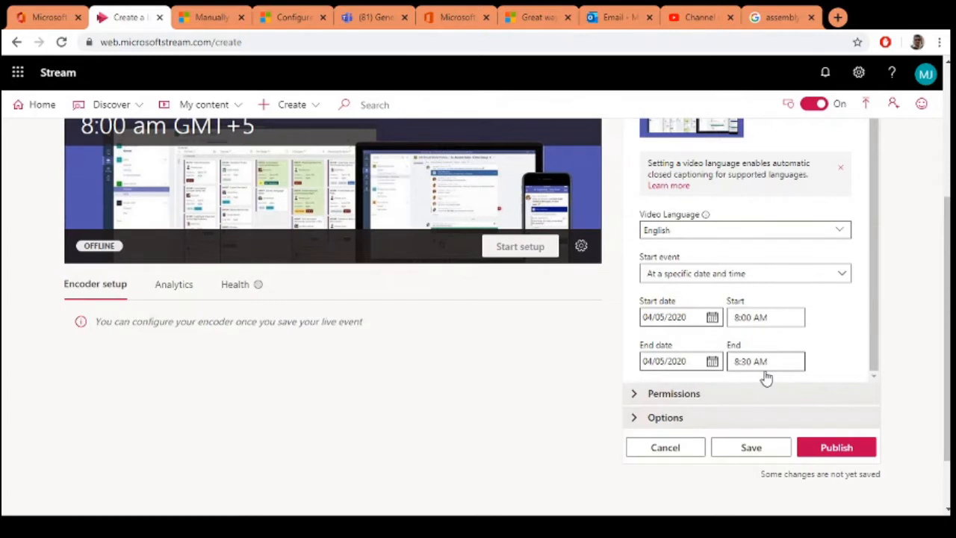
# Step: In the event's permissions, share it with the companywide channel Primary Wing
pyautogui.click(657, 394)
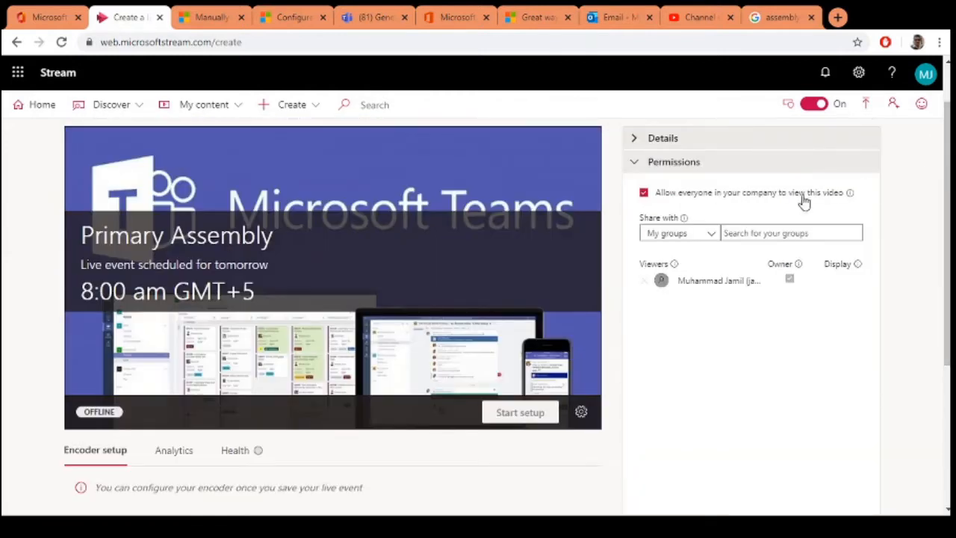
pyautogui.moveTo(685, 217)
pyautogui.click(675, 293)
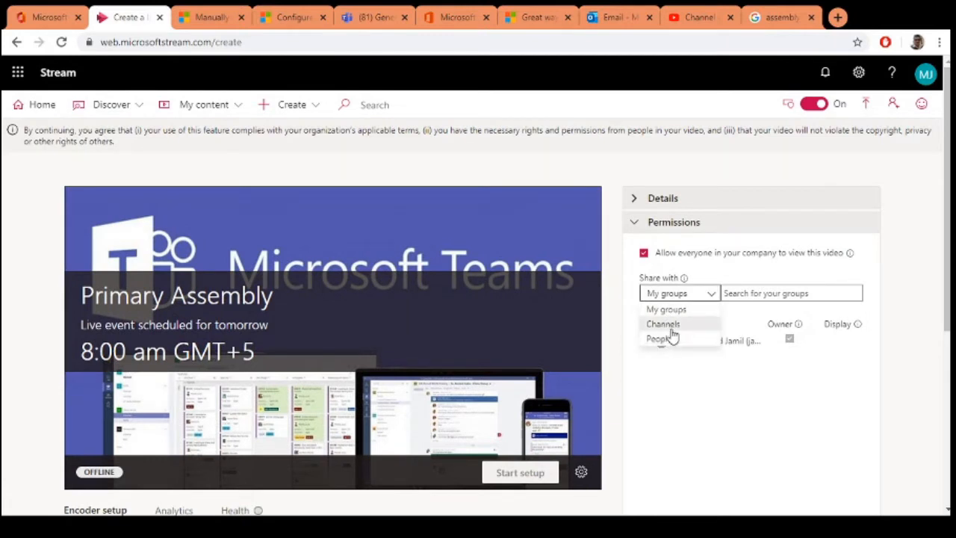
pyautogui.click(668, 326)
pyautogui.click(773, 295)
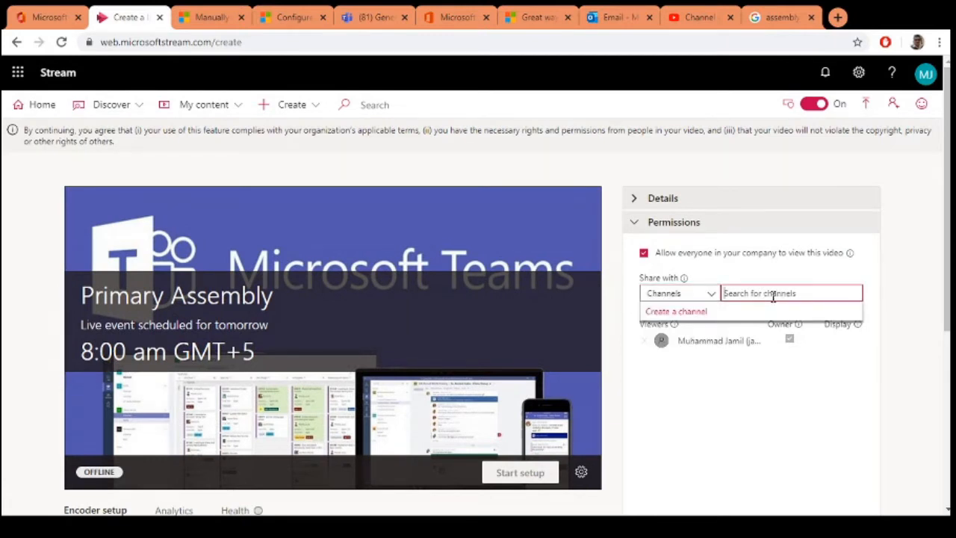
pyautogui.write('pr')
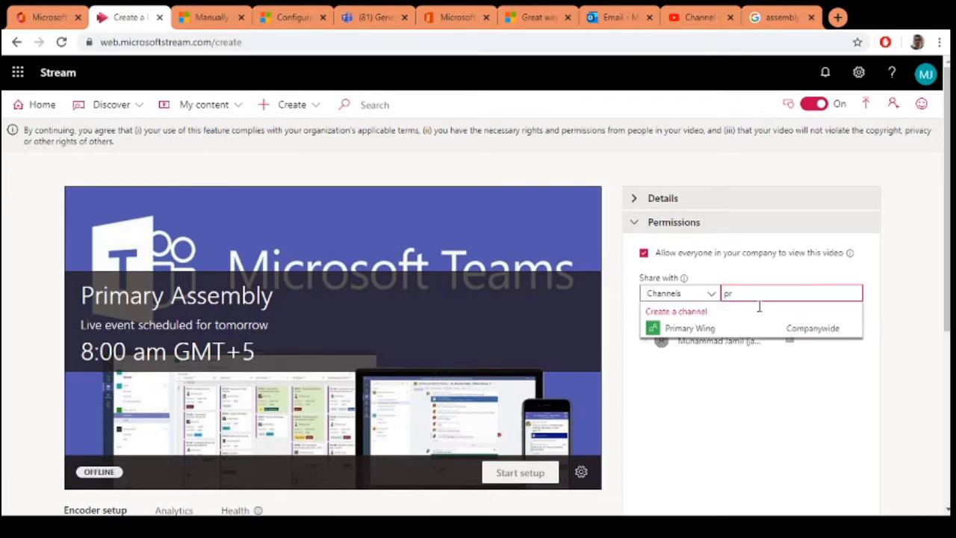
pyautogui.click(702, 328)
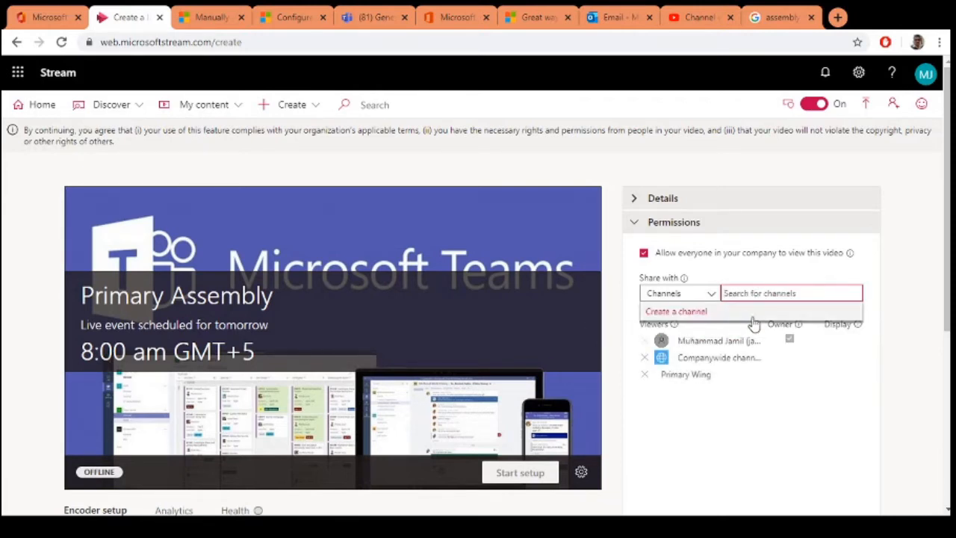
pyautogui.click(742, 418)
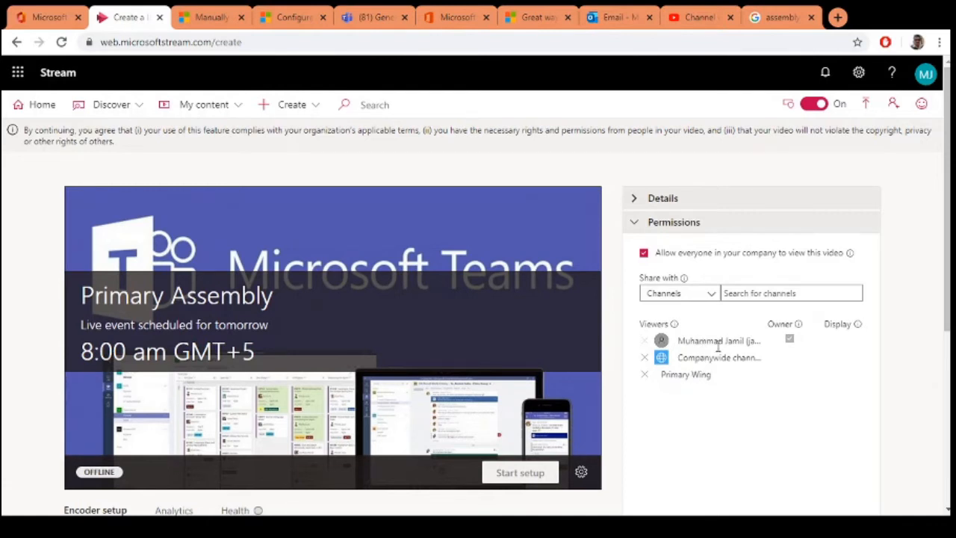
# Step: Review the event's people, comments and captions options, and publish the live event
pyautogui.scroll(-2, 719, 377)
pyautogui.scroll(-2, 719, 377)
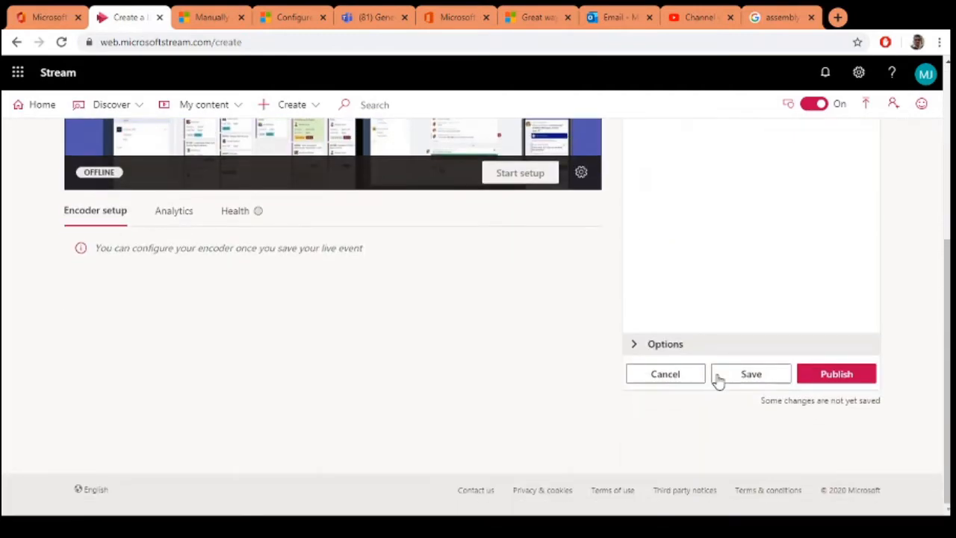
pyautogui.click(641, 345)
pyautogui.scroll(3, 664, 346)
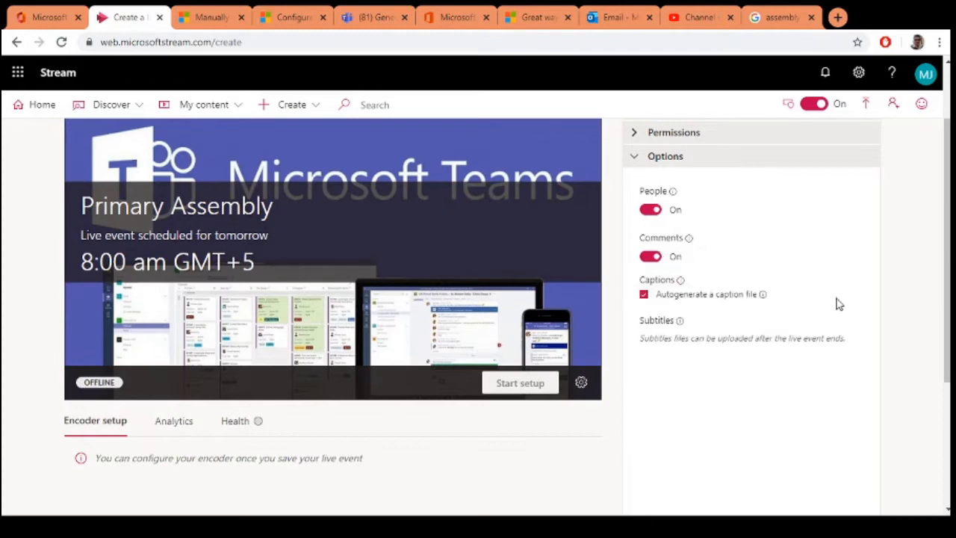
pyautogui.scroll(-3, 769, 407)
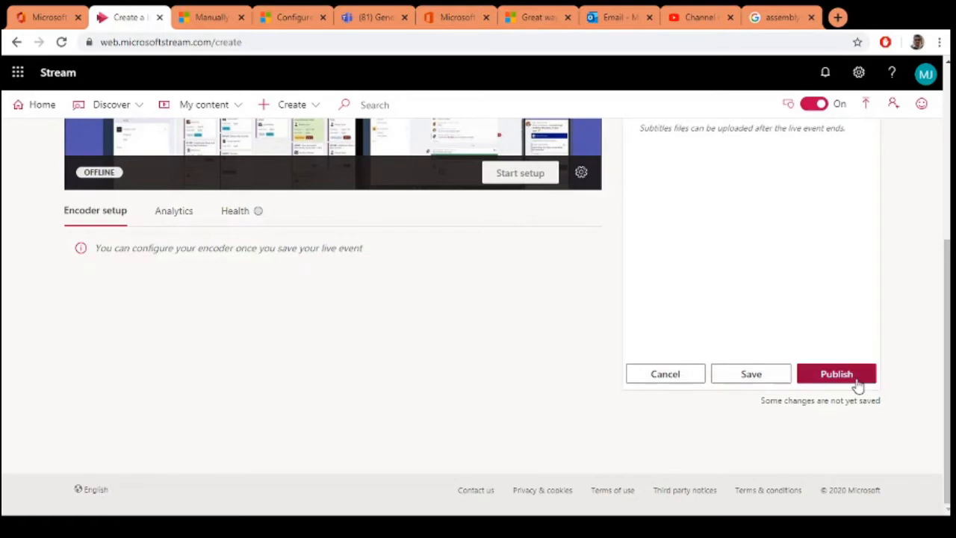
pyautogui.scroll(1, 857, 384)
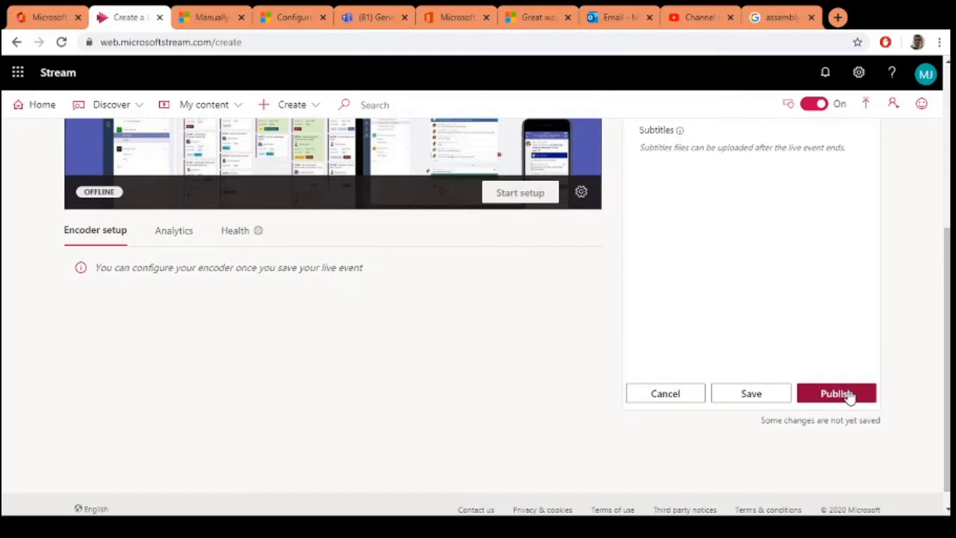
pyautogui.click(848, 394)
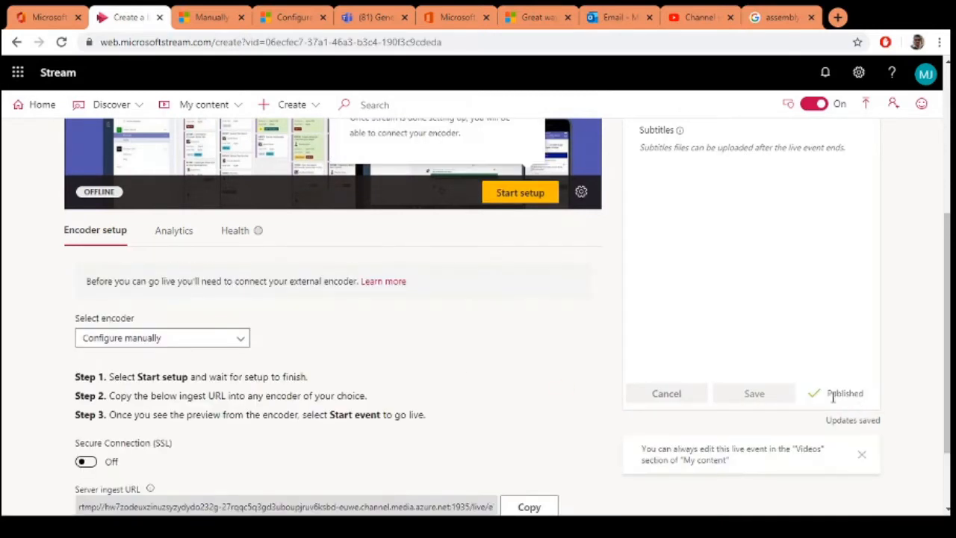
# Step: Start the setup of the published live event and dismiss the calendar reminder
pyautogui.scroll(3, 634, 382)
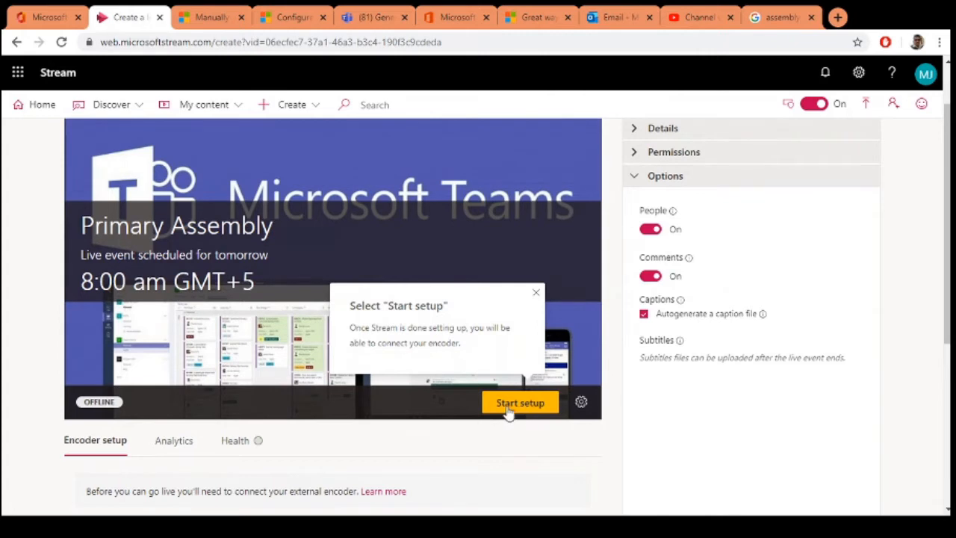
pyautogui.click(536, 407)
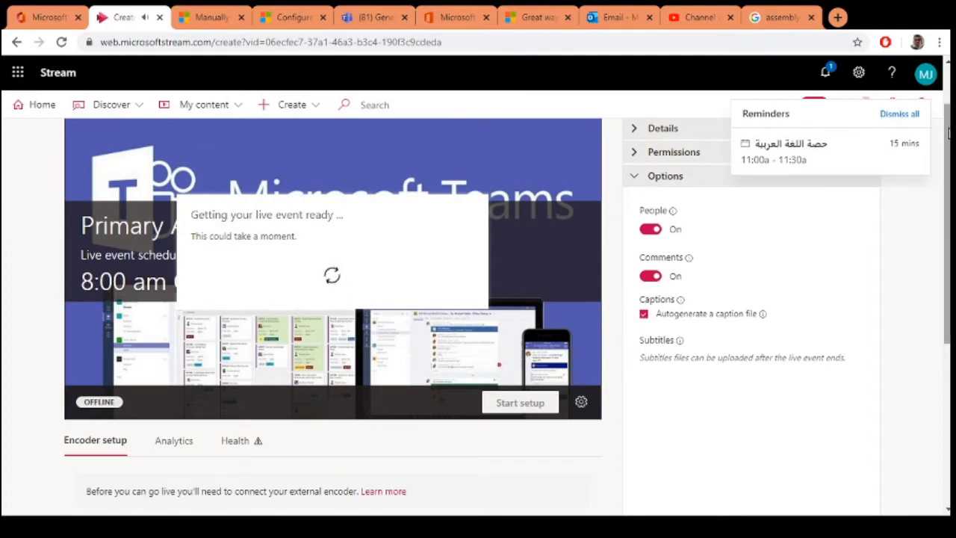
pyautogui.click(911, 116)
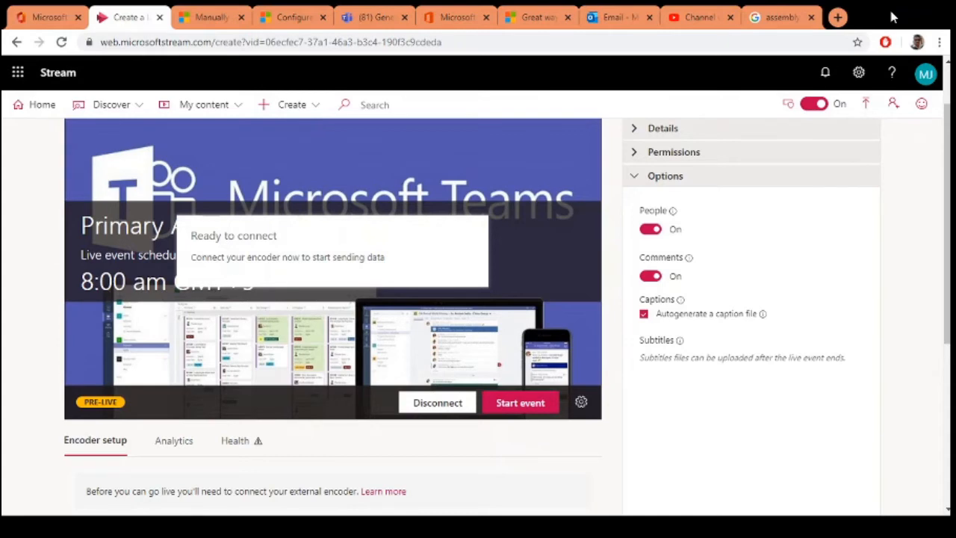
# Step: Look through the encoder choices, copy the server ingest URL for manual configuration, and switch to OBS Studio
pyautogui.scroll(-3, 19, 284)
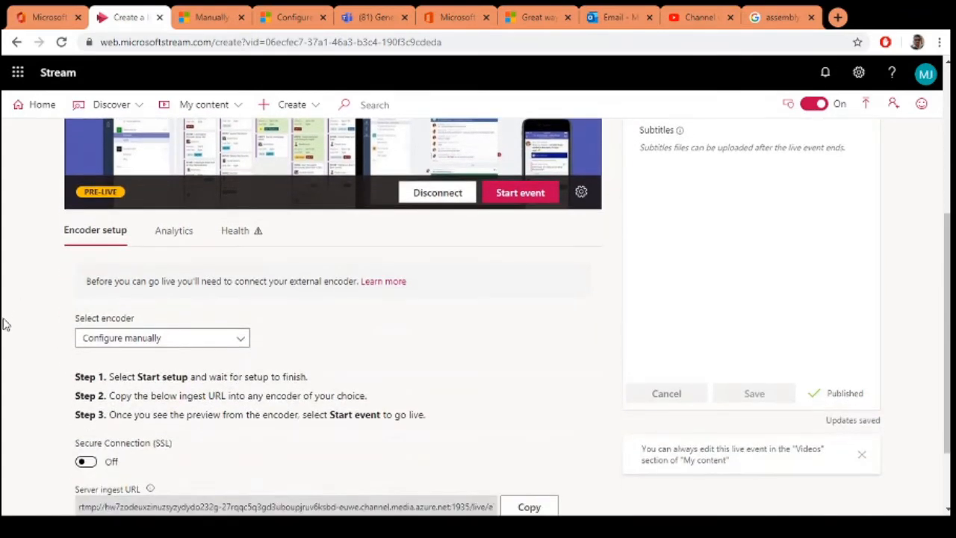
pyautogui.click(185, 341)
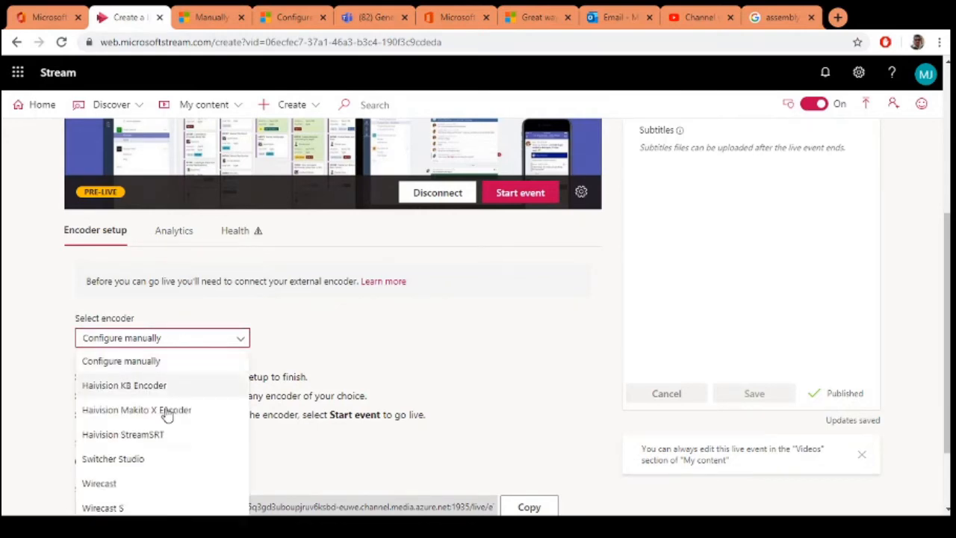
pyautogui.scroll(-2, 177, 481)
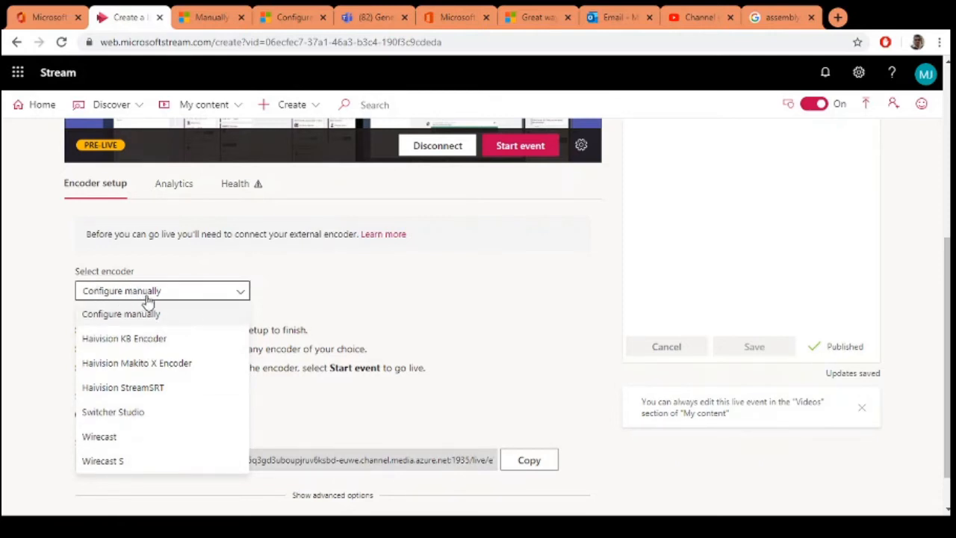
pyautogui.scroll(-1, 68, 446)
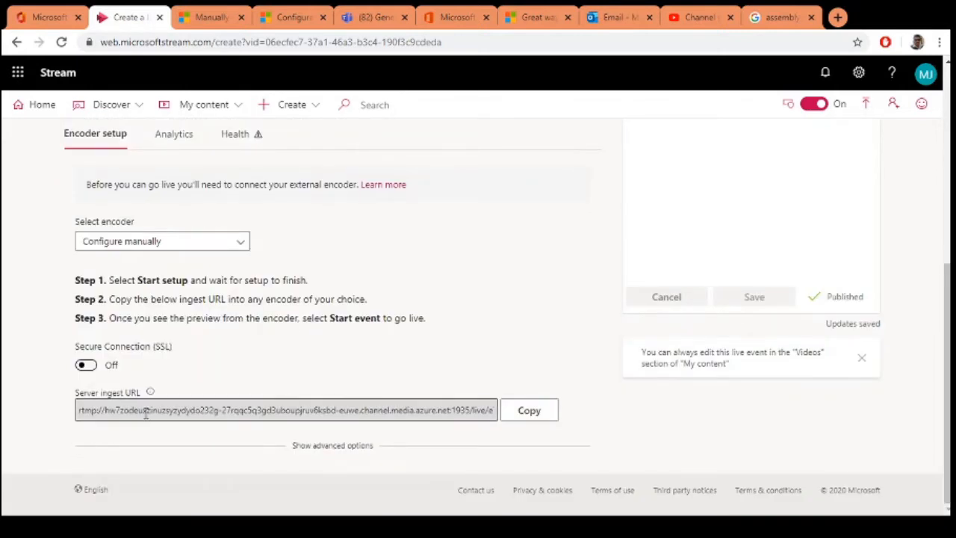
pyautogui.click(528, 418)
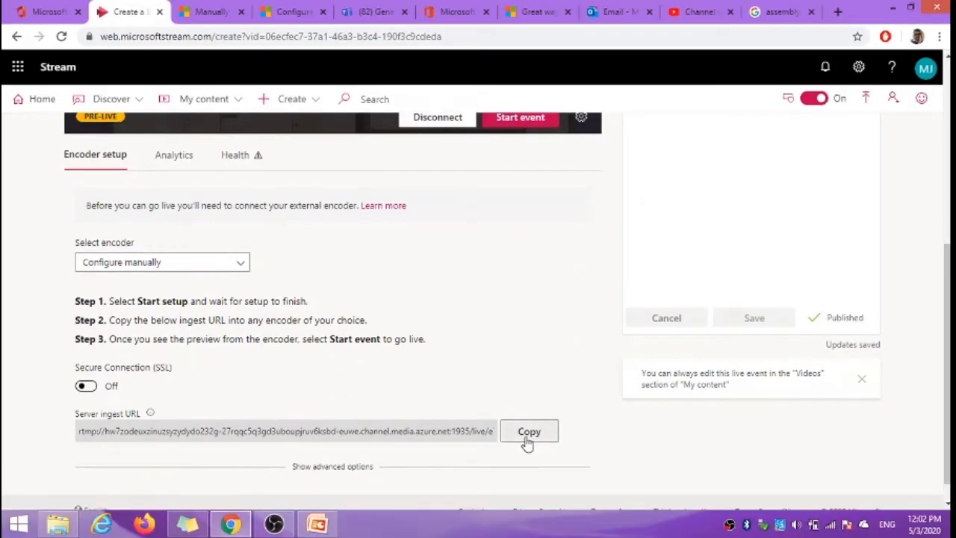
pyautogui.click(527, 438)
pyautogui.click(276, 523)
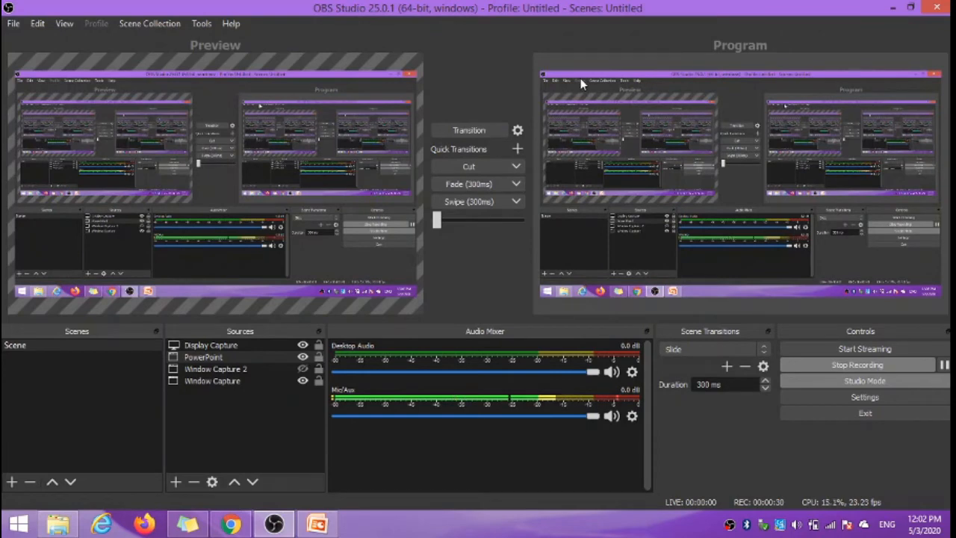
# Step: In OBS Studio's stream settings, set the service to Custom and paste the copied ingest URL as the server
pyautogui.click(904, 394)
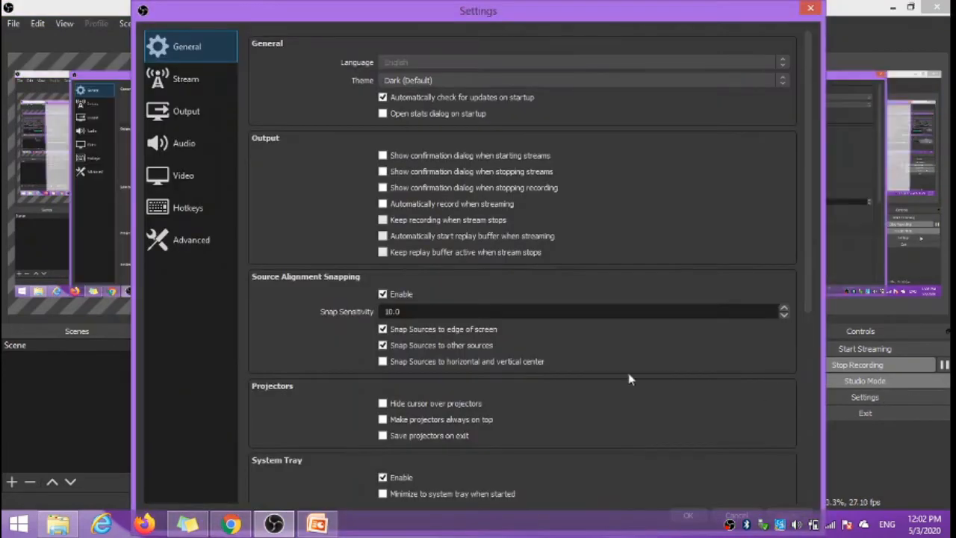
pyautogui.click(180, 81)
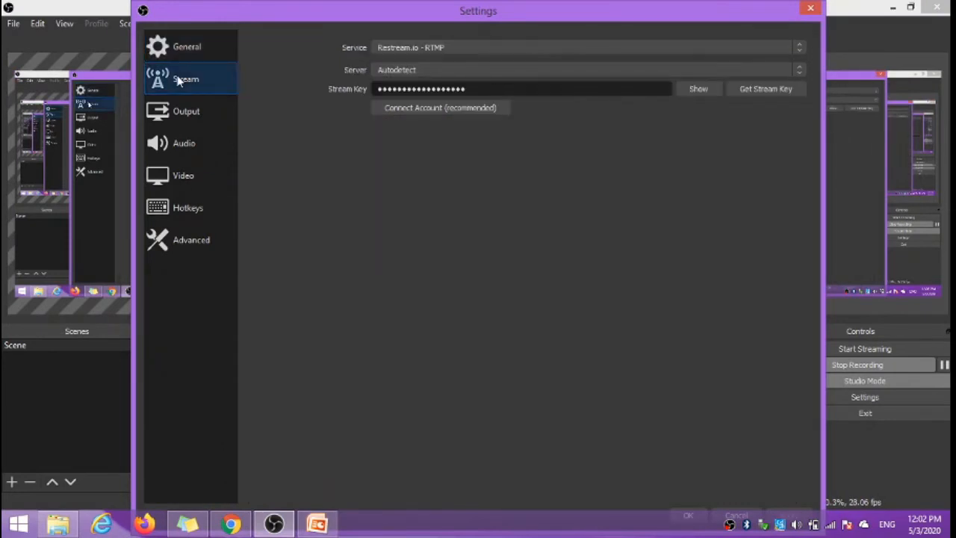
pyautogui.click(407, 49)
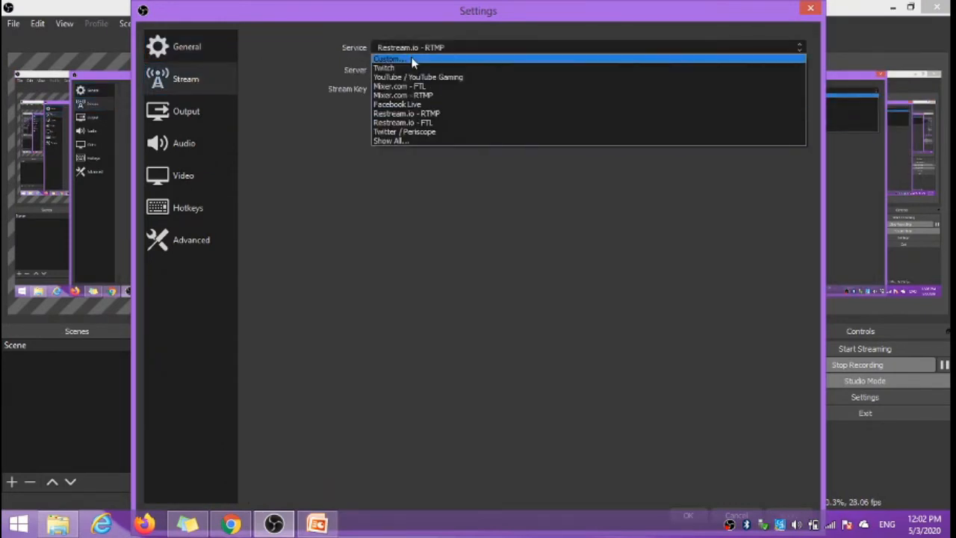
pyautogui.click(412, 60)
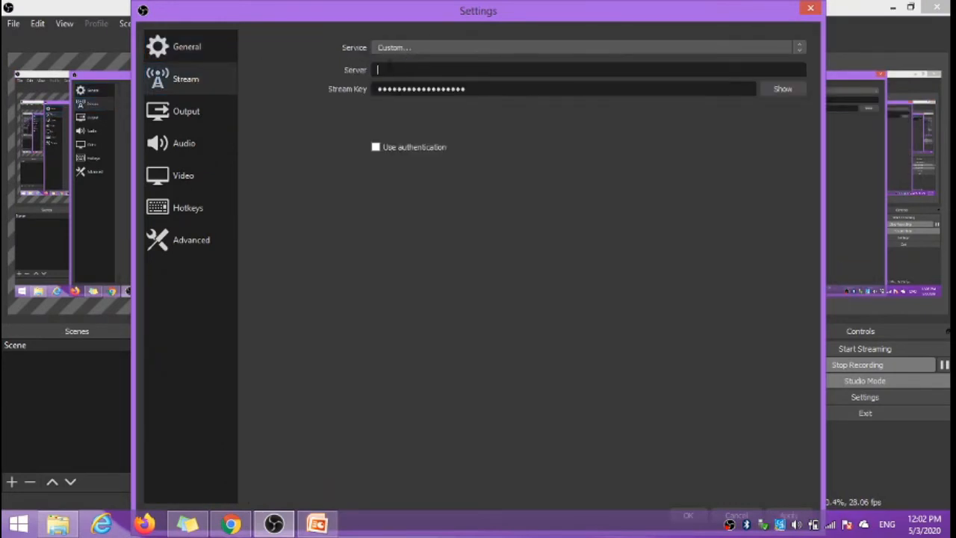
pyautogui.hotkey('ctrl', 'v')
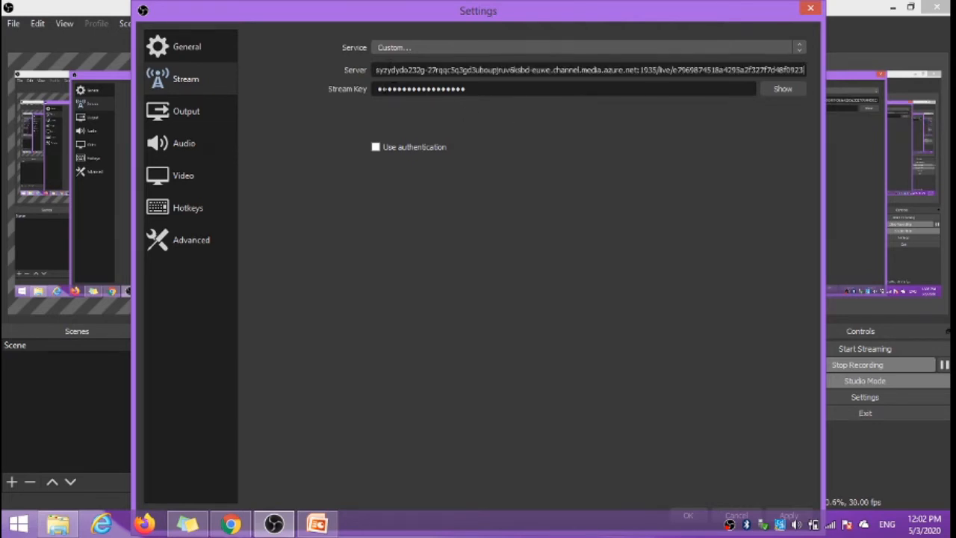
# Step: Reveal the stream key in the stream settings and close the settings window
pyautogui.hotkey('ctrl', 'a')
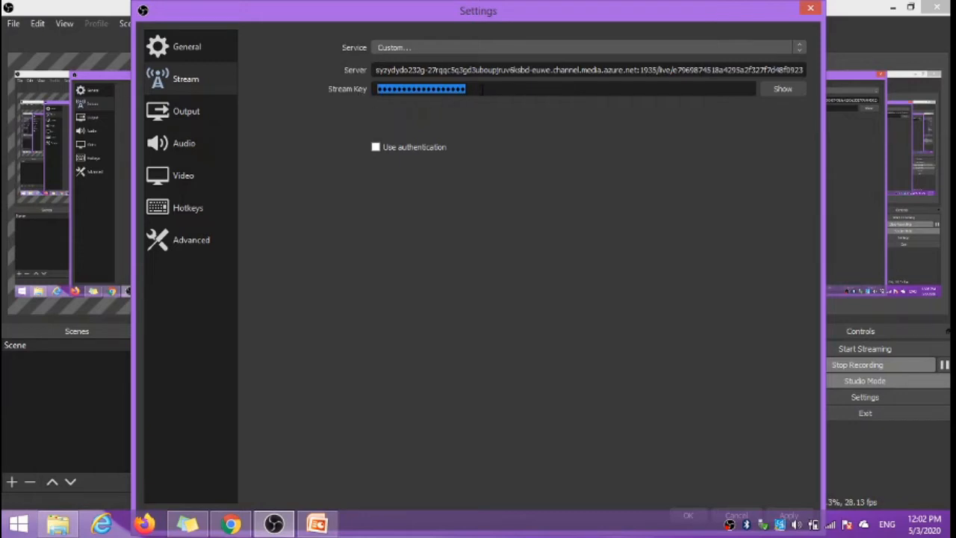
pyautogui.click(763, 91)
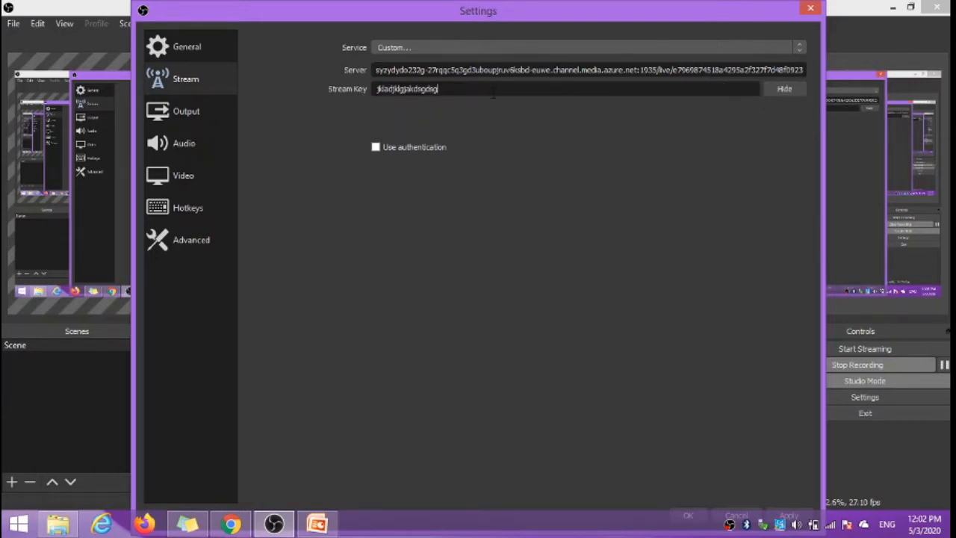
pyautogui.moveTo(676, 14)
pyautogui.mouseDown()
pyautogui.moveTo(674, 100)
pyautogui.moveTo(672, 20)
pyautogui.mouseUp()
pyautogui.click(677, 438)
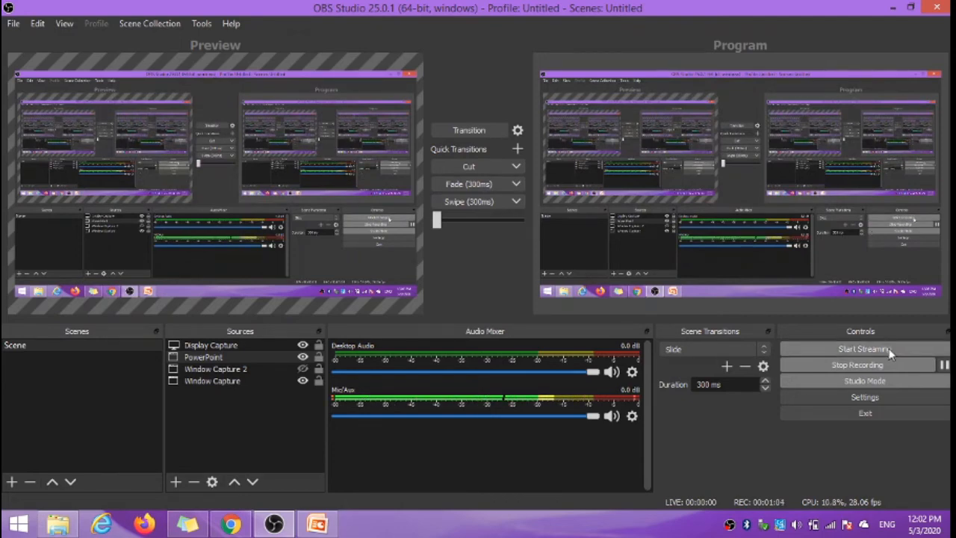
# Step: Check the live event's connection status in Microsoft Stream, return to OBS Studio and start streaming
pyautogui.click(230, 524)
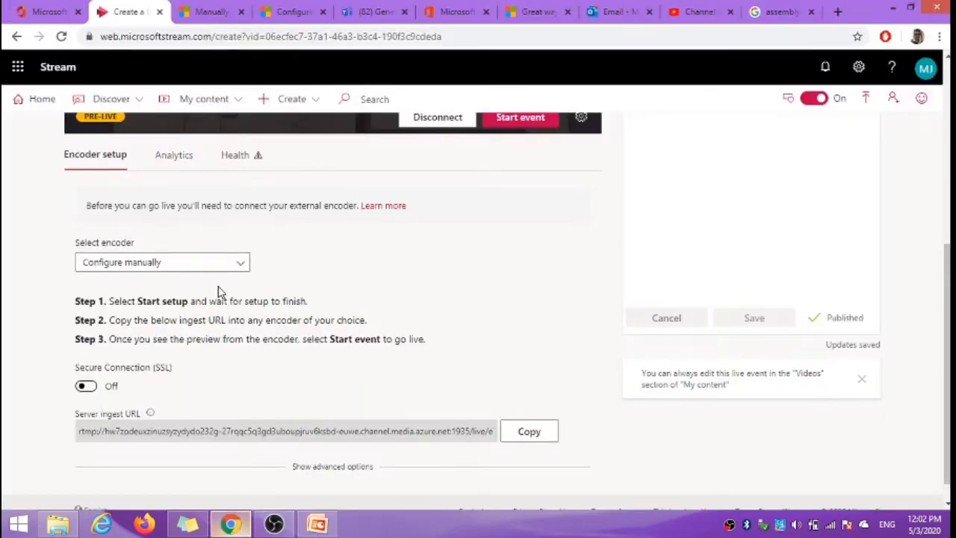
pyautogui.scroll(5, 219, 291)
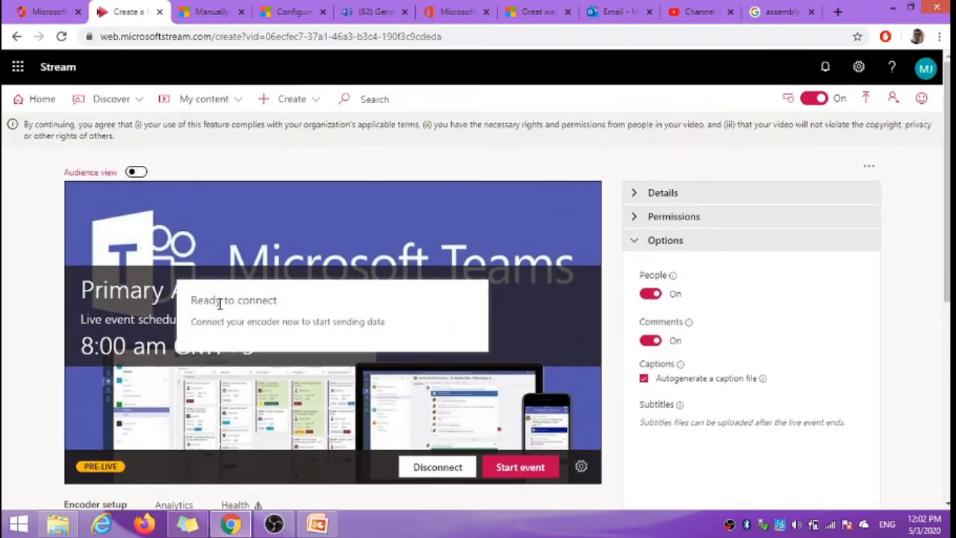
pyautogui.scroll(-1, 218, 304)
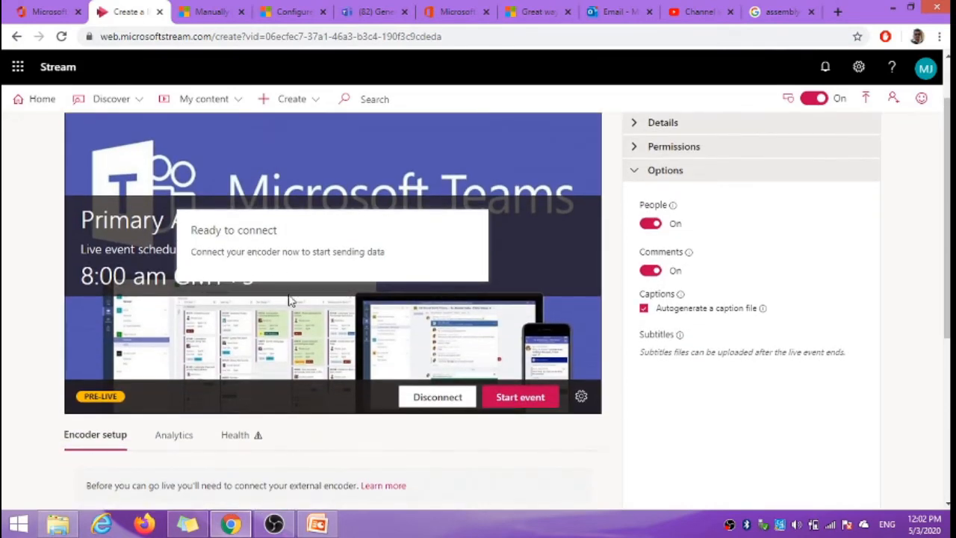
pyautogui.click(273, 524)
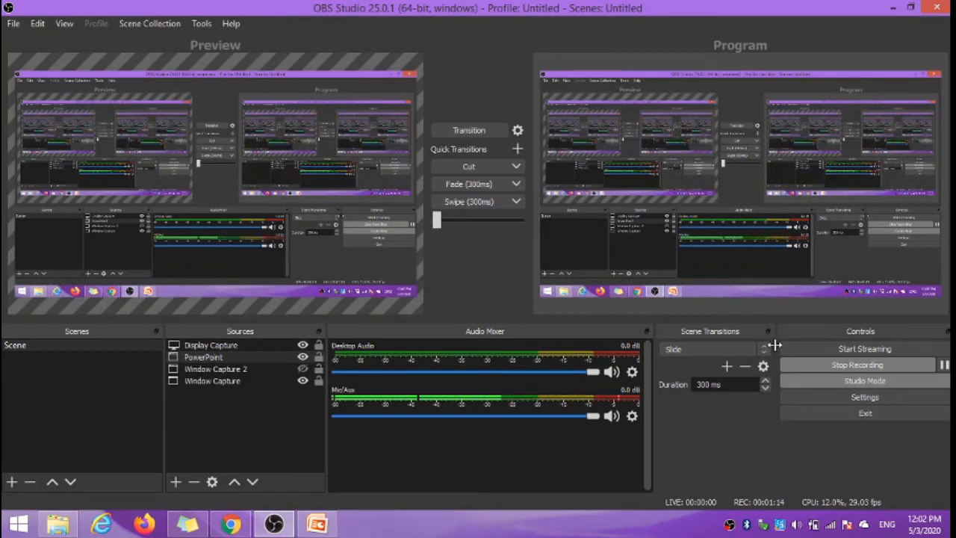
pyautogui.click(865, 349)
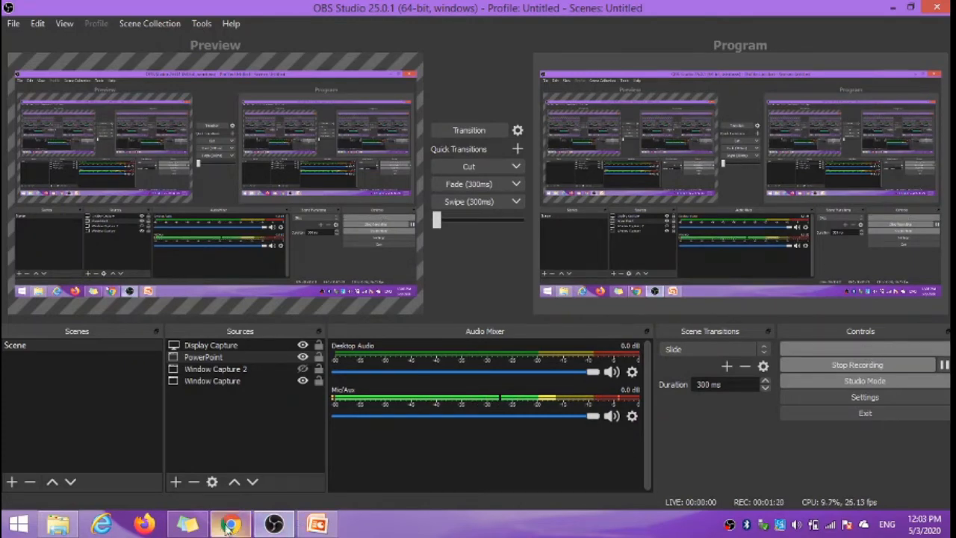
# Step: Back in Microsoft Stream, turn on the audience view, dismiss the go-live tip and start the live event
pyautogui.click(231, 524)
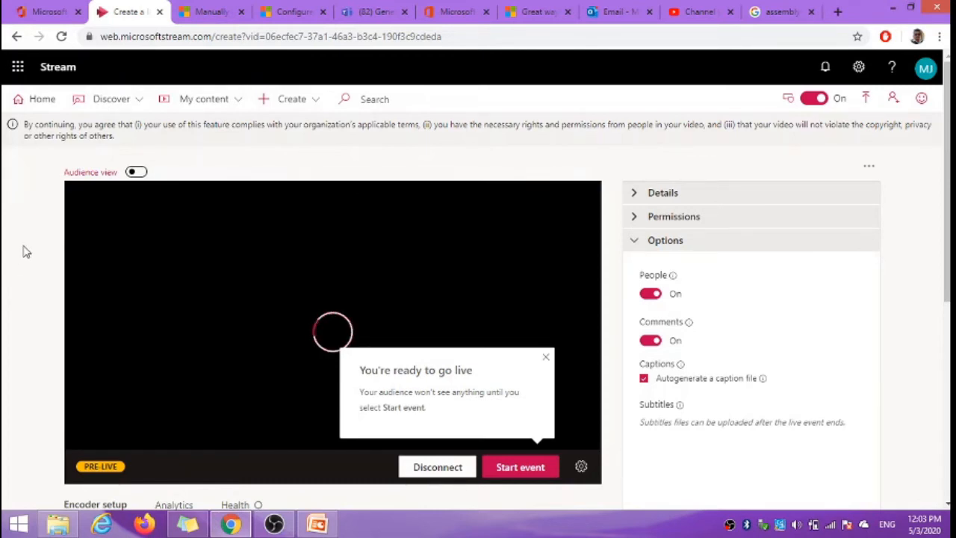
pyautogui.click(136, 172)
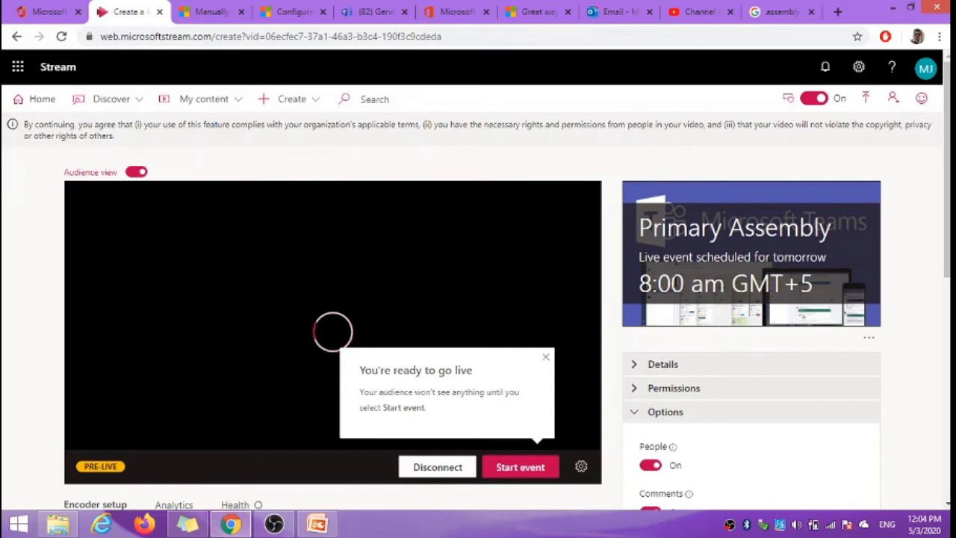
pyautogui.click(546, 357)
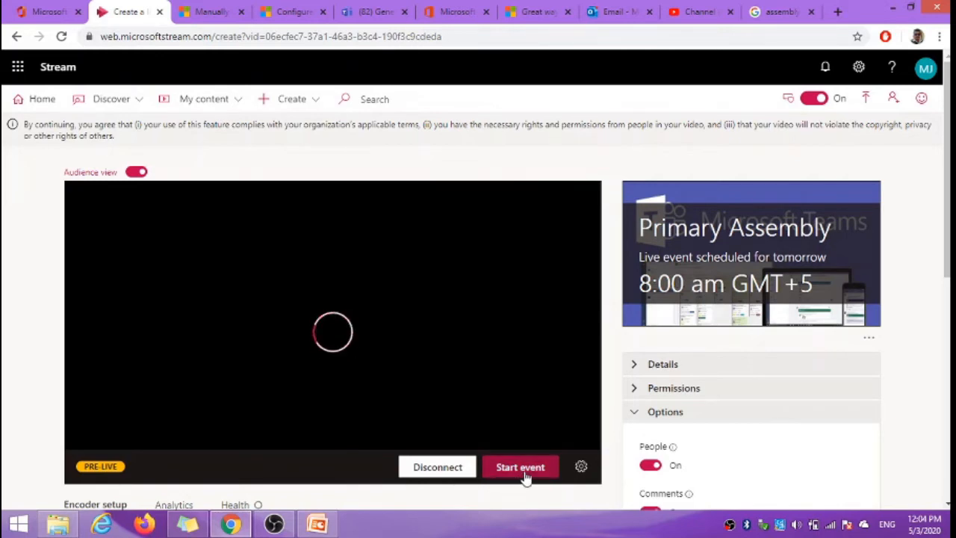
pyautogui.click(523, 469)
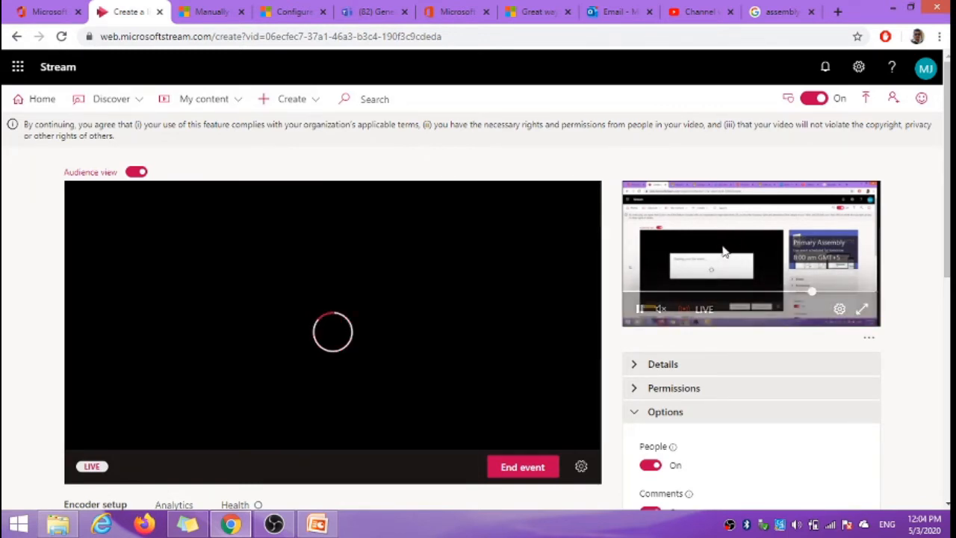
# Step: End the live event and confirm it, and pause the recording in OBS Studio
pyautogui.click(521, 468)
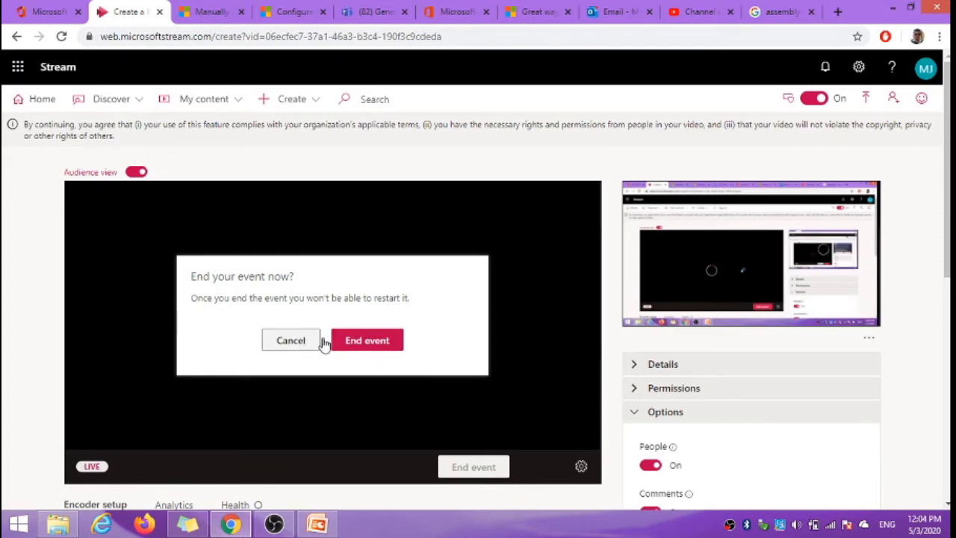
pyautogui.click(368, 342)
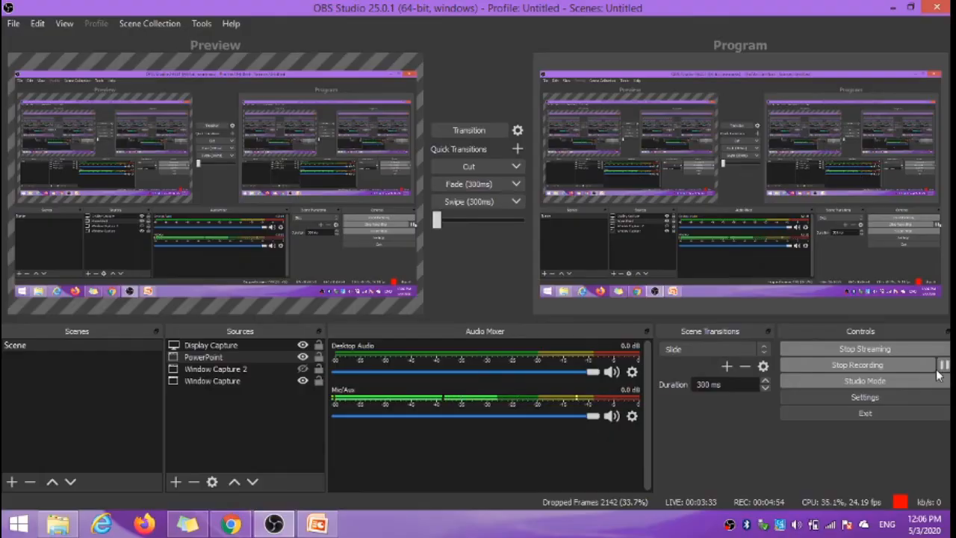
pyautogui.click(943, 365)
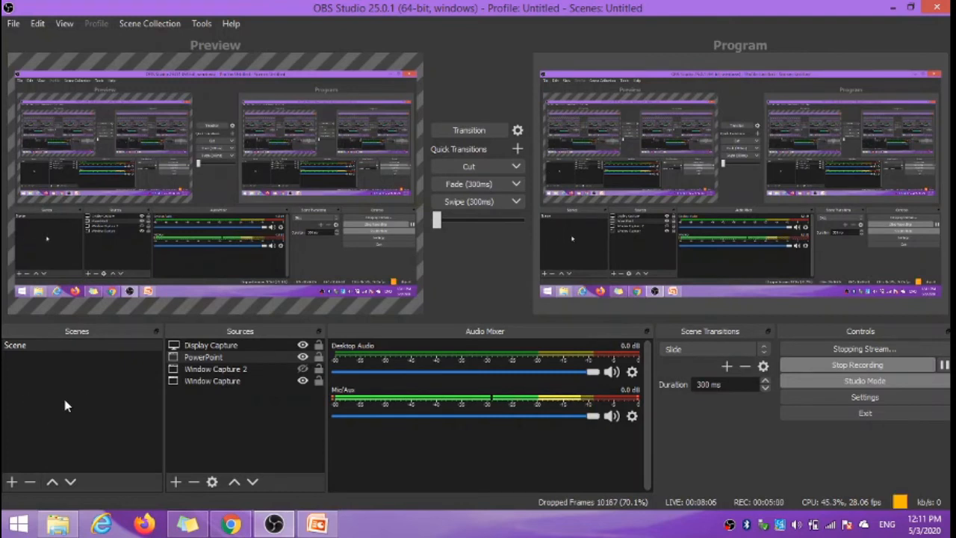
# Step: Hide the scene's Display Capture source to preview the PowerPoint slide beneath it, and show the source again
pyautogui.click(33, 346)
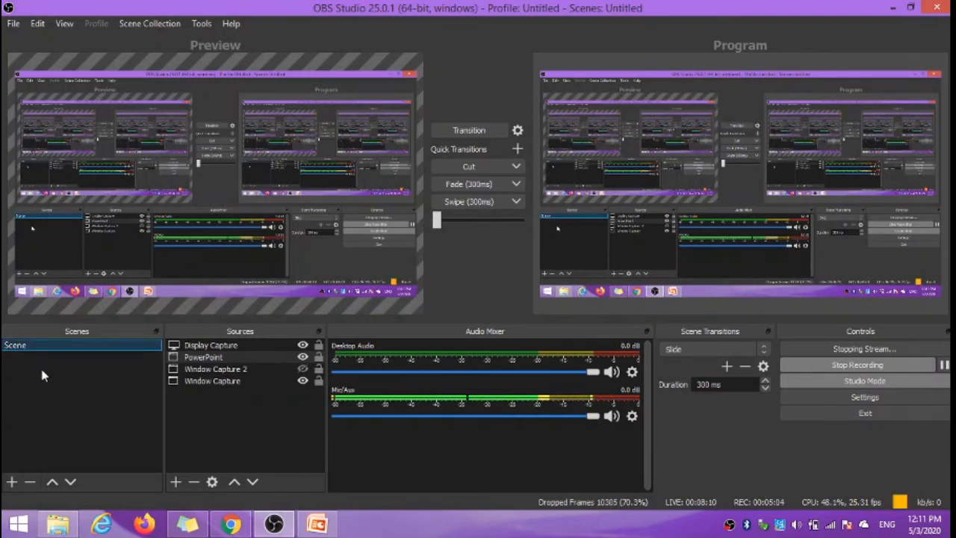
pyautogui.click(221, 346)
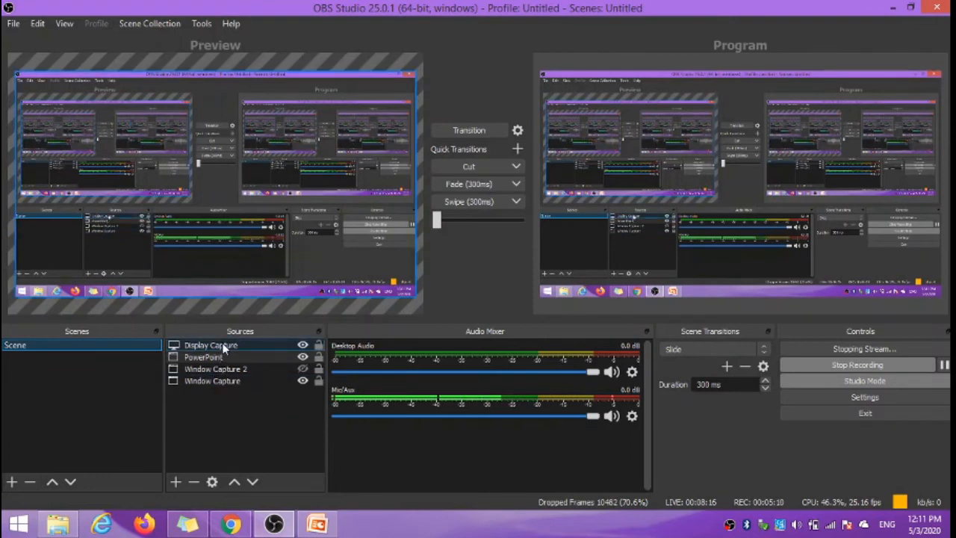
pyautogui.click(303, 347)
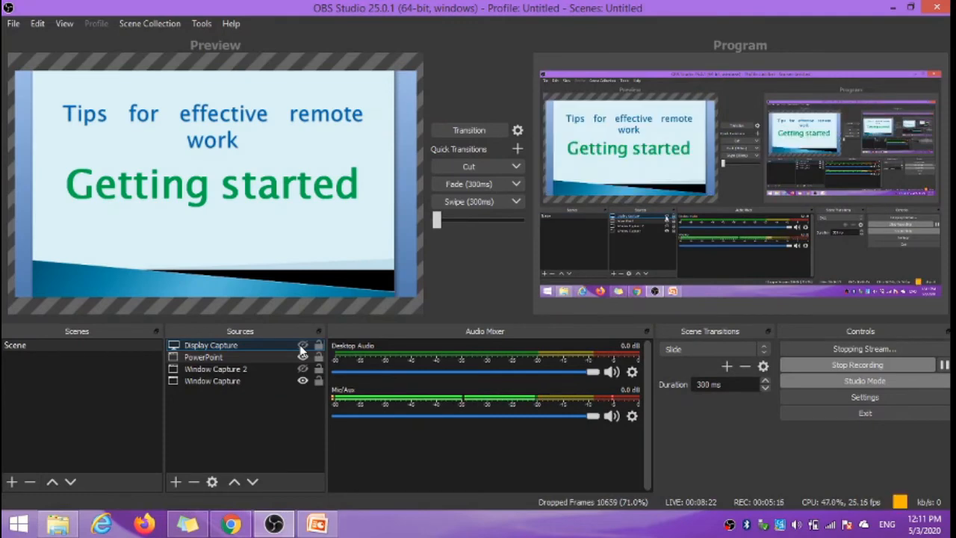
pyautogui.click(302, 347)
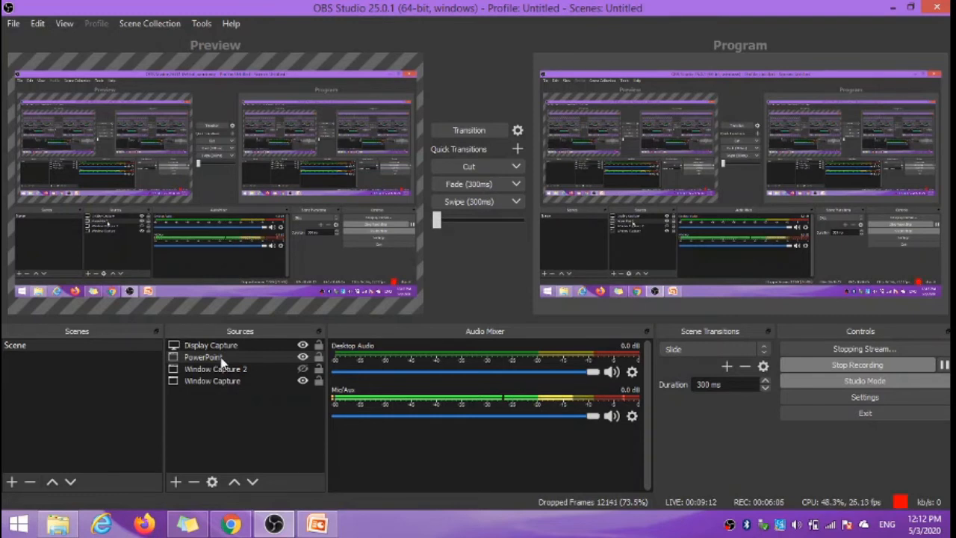
# Step: Look through the source types that can be added to the scene, and leave without adding one
pyautogui.click(176, 482)
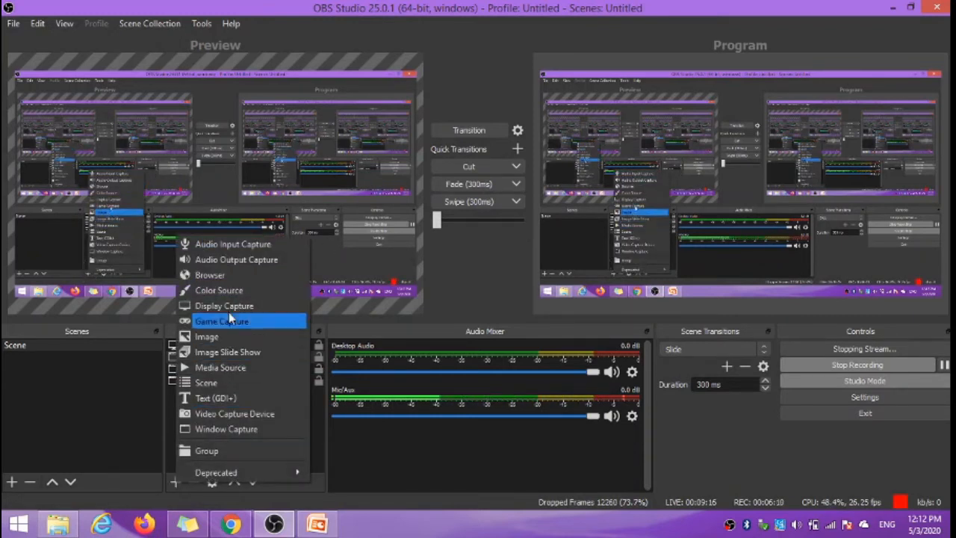
pyautogui.click(89, 429)
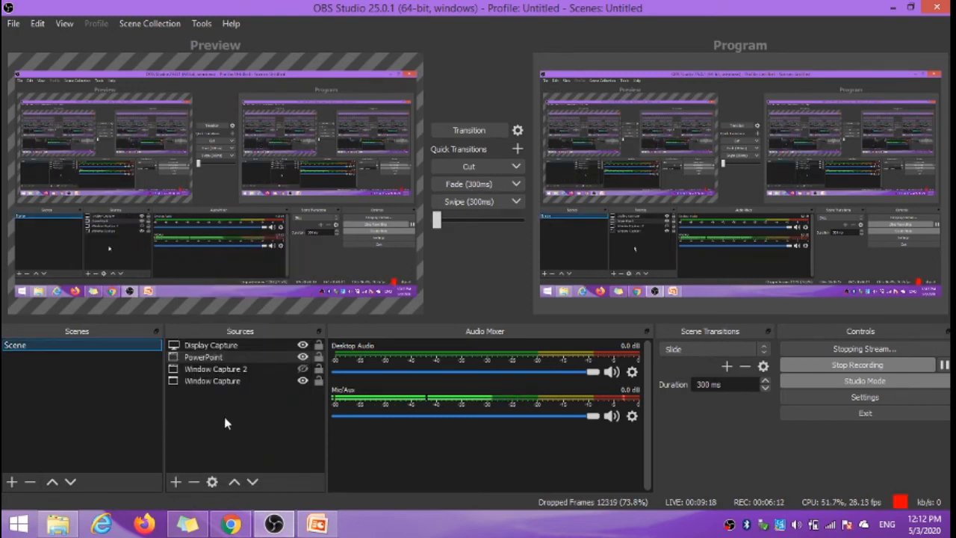
pyautogui.press('Tab')
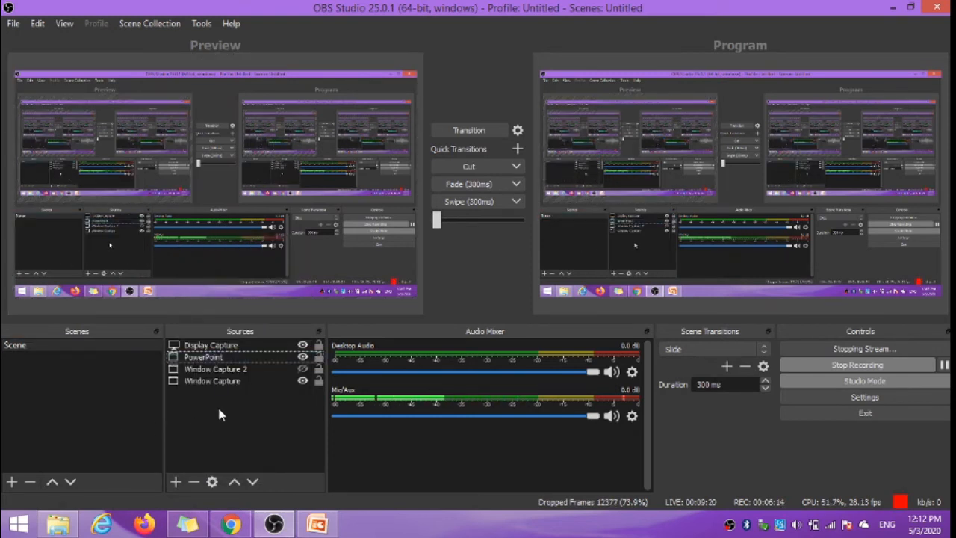
# Step: Hide the PowerPoint source and try toggling the visibility of the Display Capture and PowerPoint sources
pyautogui.click(303, 357)
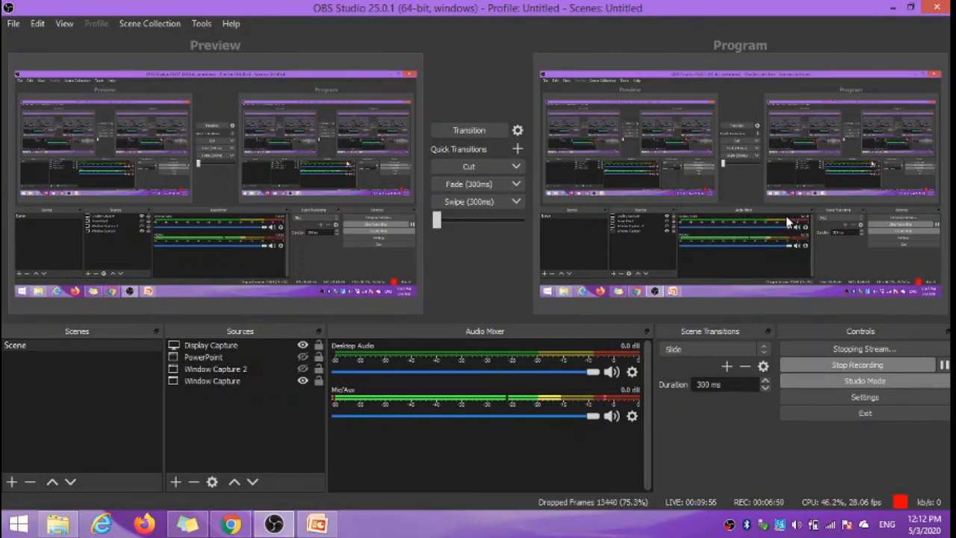
pyautogui.click(307, 344)
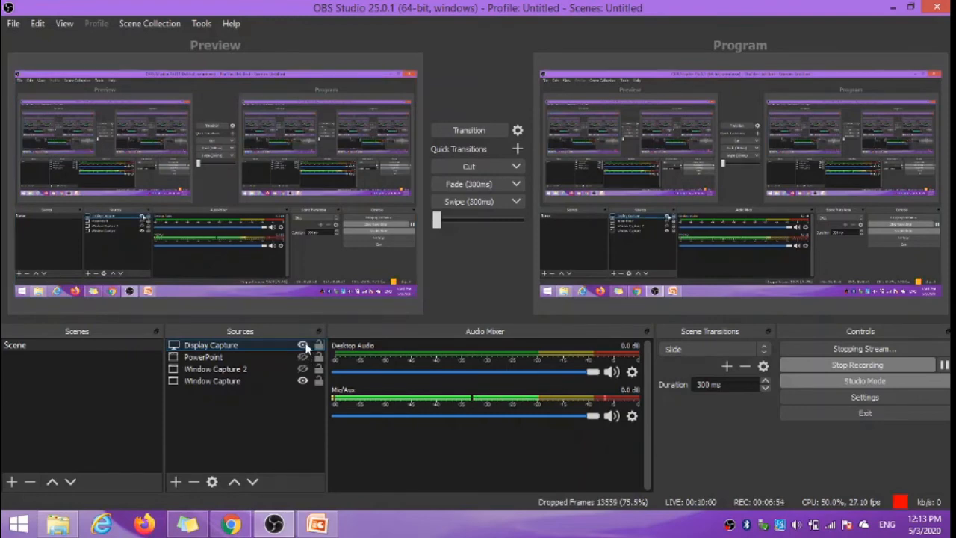
pyautogui.click(303, 347)
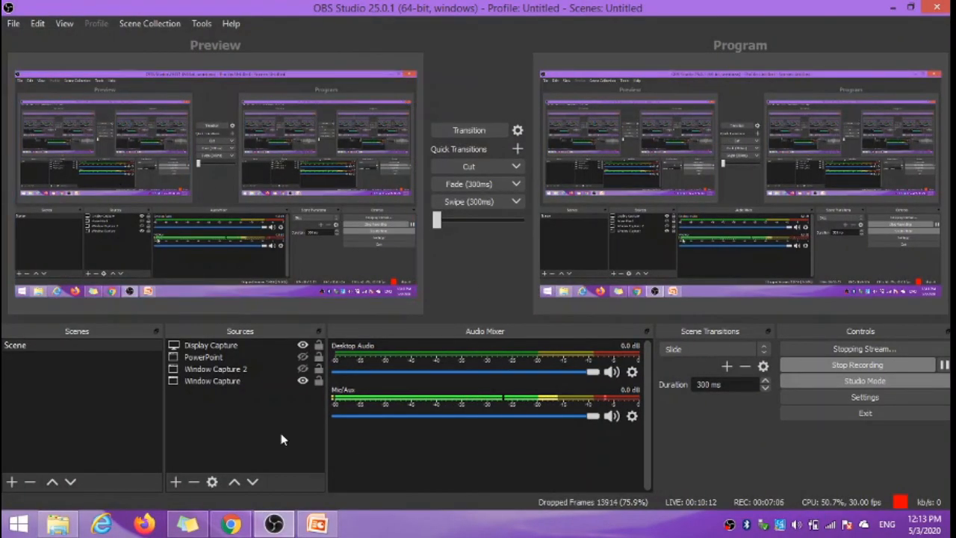
pyautogui.click(267, 359)
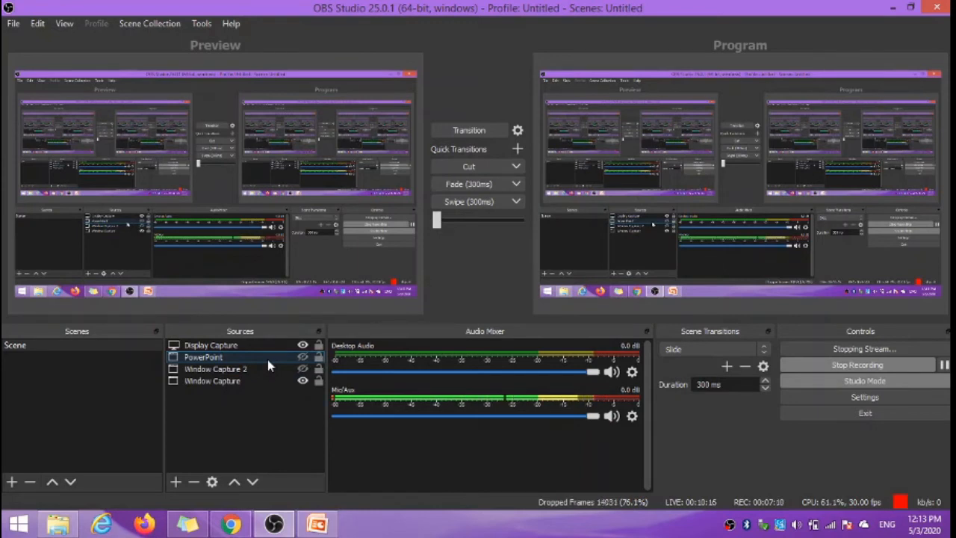
pyautogui.click(304, 357)
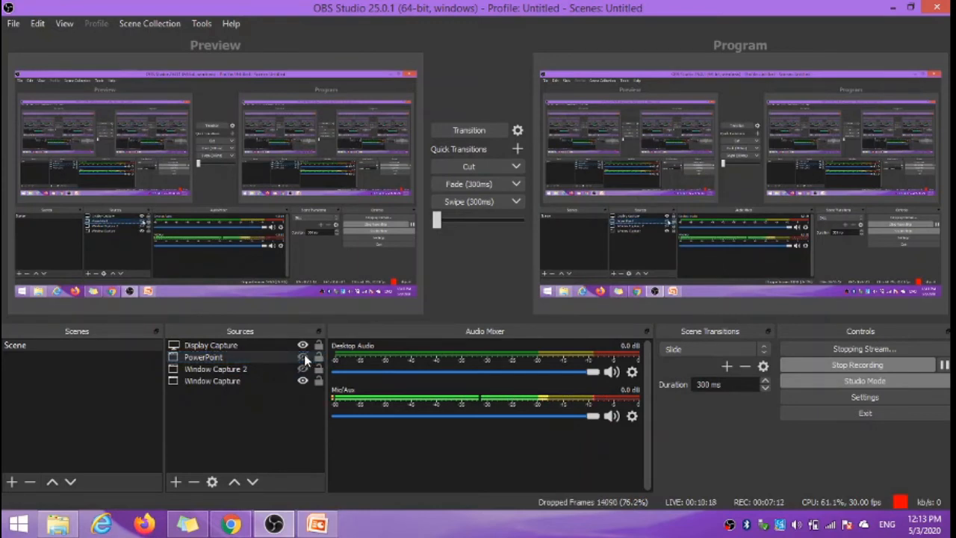
# Step: Set the window captured by the PowerPoint source to "[explorer.exe]: Charm Bar" in the source's properties
pyautogui.rightClick(259, 356)
pyautogui.click(276, 347)
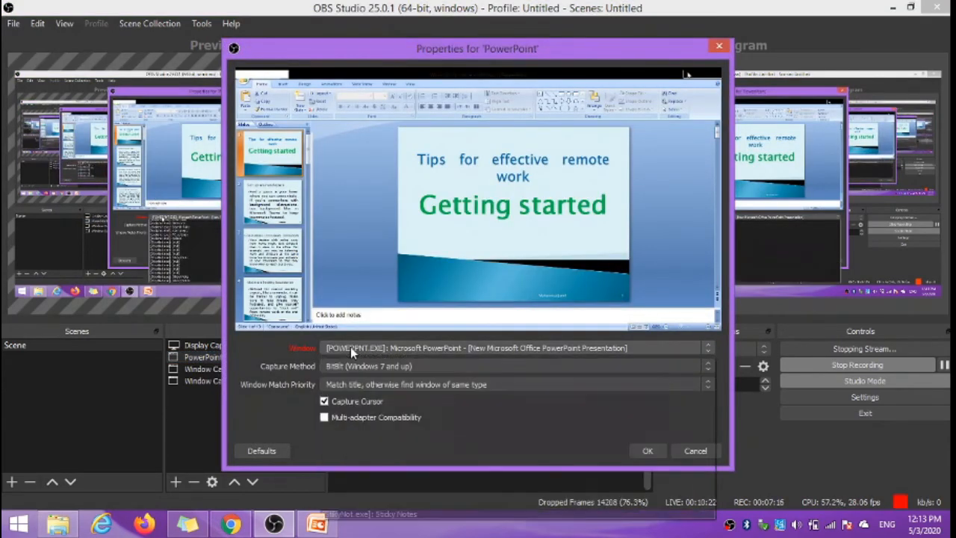
pyautogui.click(350, 347)
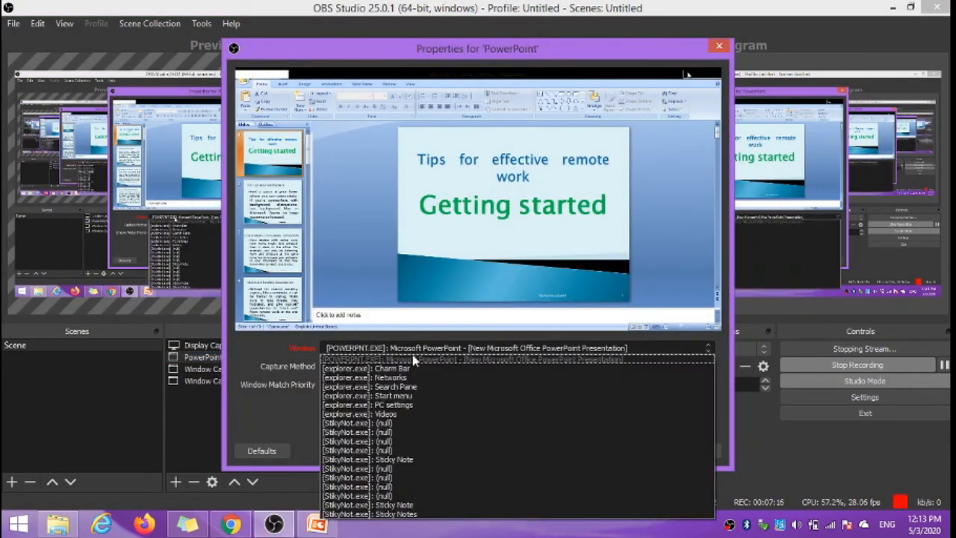
pyautogui.click(479, 361)
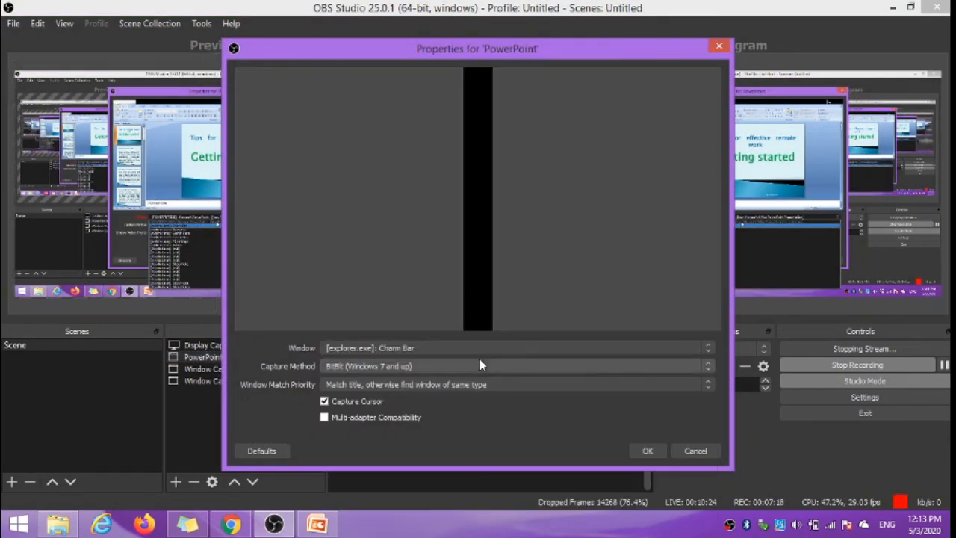
pyautogui.click(648, 450)
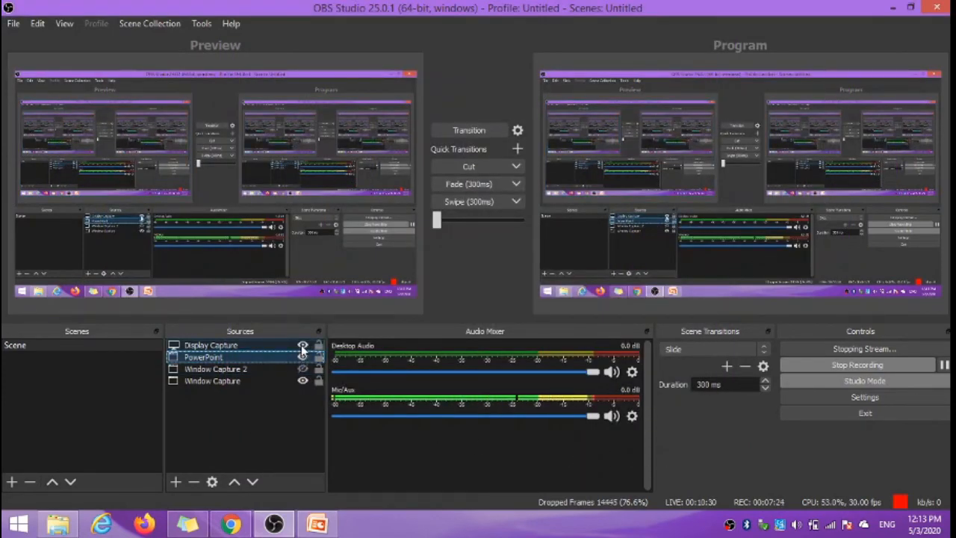
# Step: Hide the Display Capture source and transition the previewed scene to the program output
pyautogui.click(302, 345)
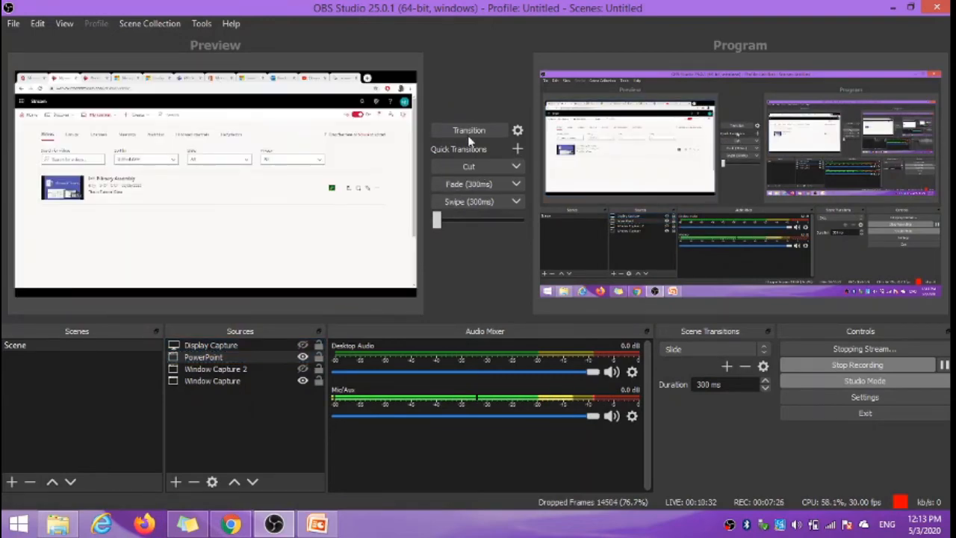
pyautogui.click(468, 135)
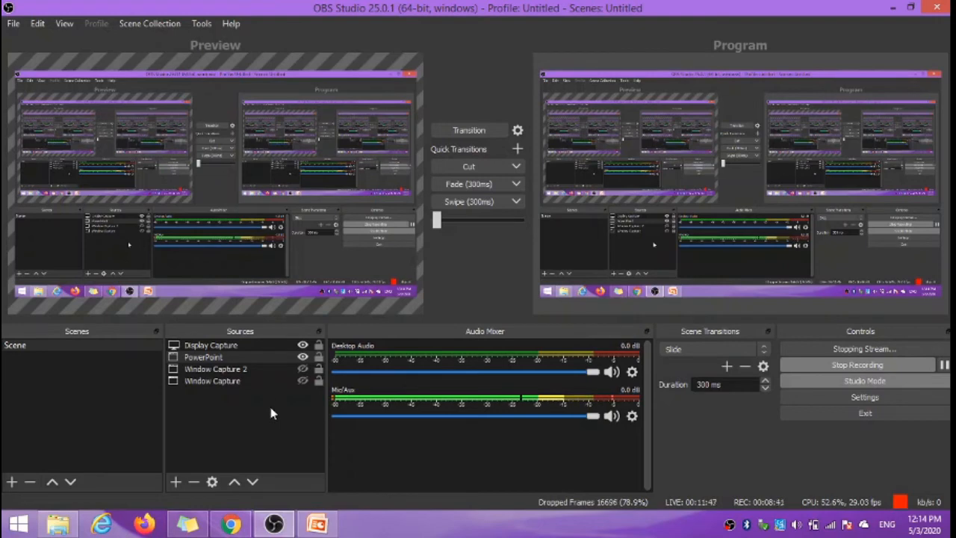
# Step: Examine the windows available for the Window Capture source in its properties, and leave without changing the selection
pyautogui.click(254, 385)
pyautogui.rightClick(263, 384)
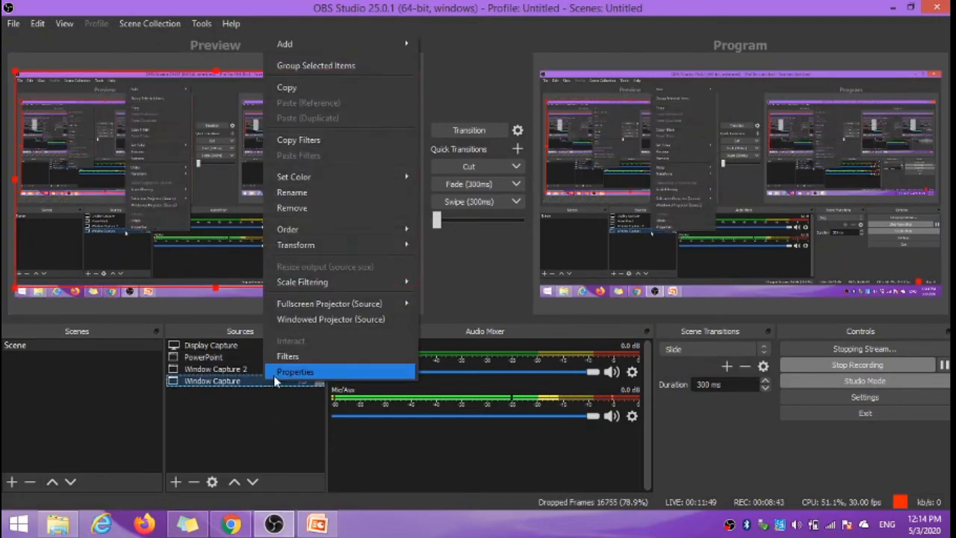
pyautogui.click(276, 373)
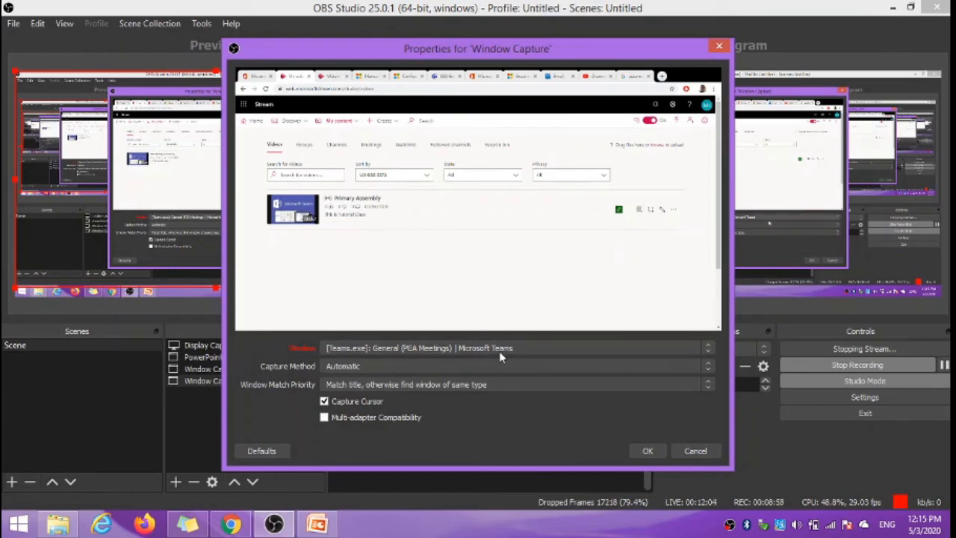
pyautogui.click(465, 349)
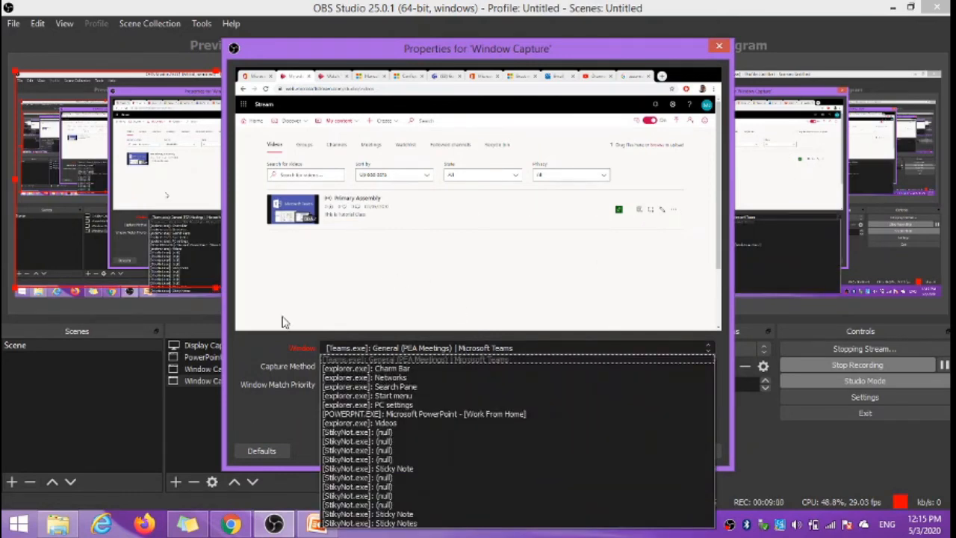
pyautogui.click(234, 356)
pyautogui.click(694, 450)
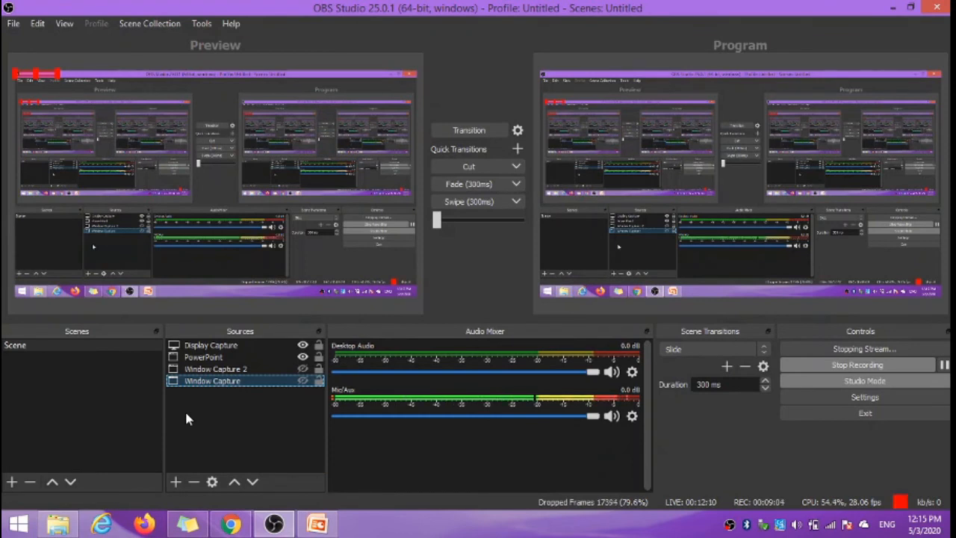
pyautogui.click(257, 401)
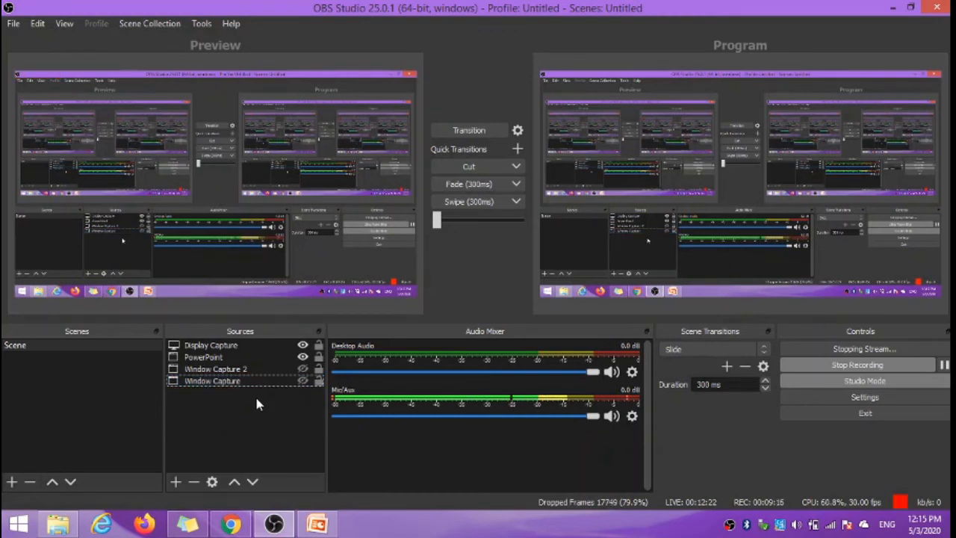
# Step: Add a new Video Capture Device source using the Integrated Webcam, and shift its picture slightly down in the preview
pyautogui.click(177, 483)
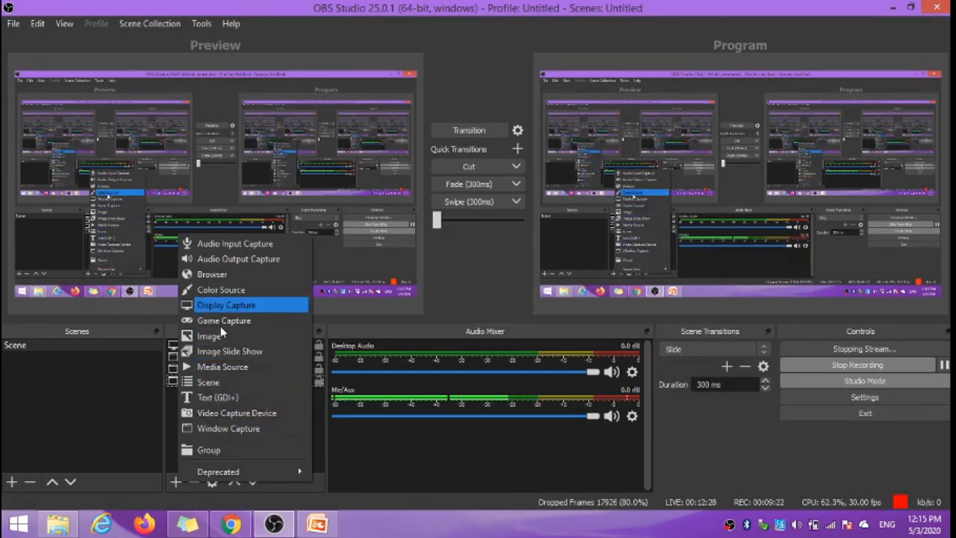
pyautogui.click(252, 411)
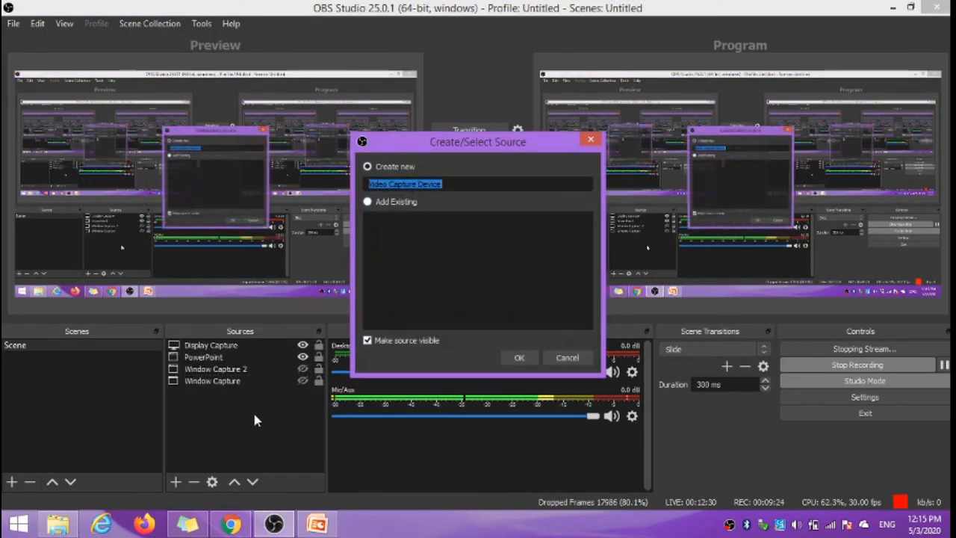
pyautogui.click(520, 358)
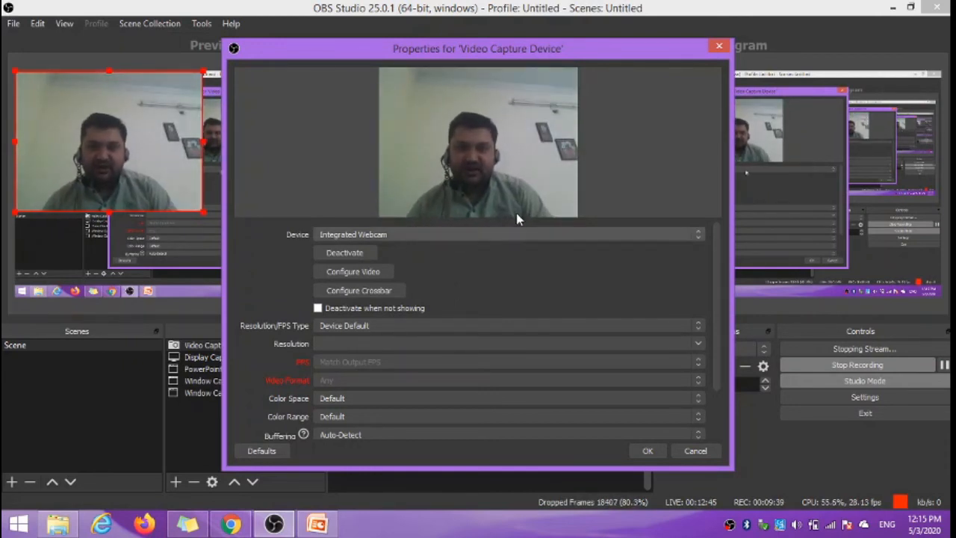
pyautogui.click(645, 450)
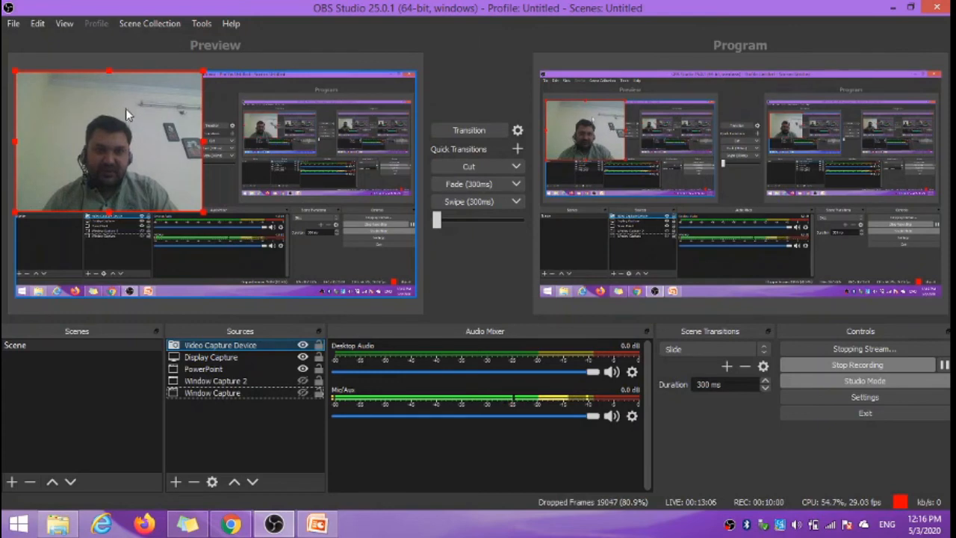
pyautogui.moveTo(80, 97)
pyautogui.mouseDown()
pyautogui.moveTo(190, 183)
pyautogui.moveTo(280, 193)
pyautogui.moveTo(286, 121)
pyautogui.moveTo(304, 91)
pyautogui.moveTo(67, 153)
pyautogui.moveTo(236, 136)
pyautogui.moveTo(82, 128)
pyautogui.moveTo(292, 129)
pyautogui.moveTo(45, 162)
pyautogui.moveTo(185, 109)
pyautogui.moveTo(92, 118)
pyautogui.moveTo(81, 106)
pyautogui.mouseUp()
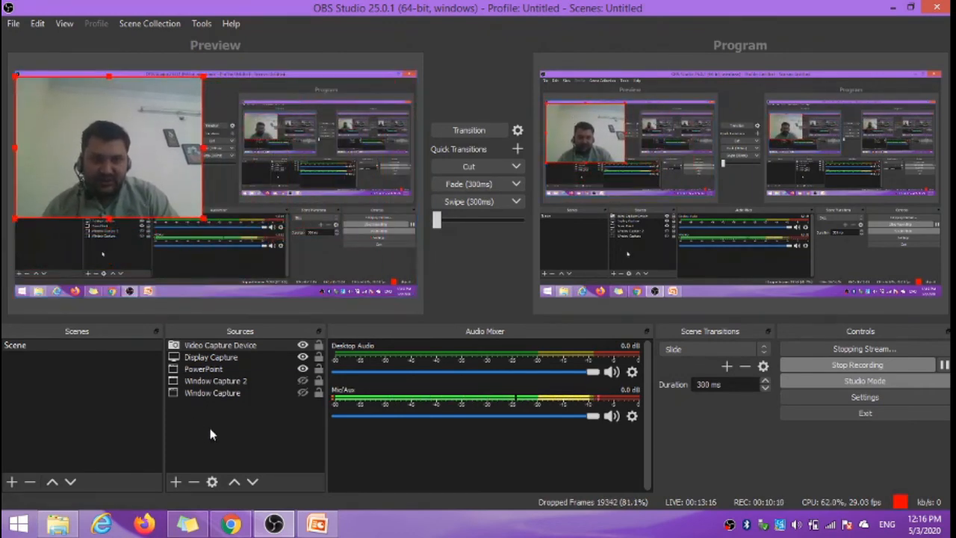
# Step: Move the Display Capture source above Video Capture Device in the source order, and return Video Capture Device to the top
pyautogui.click(225, 357)
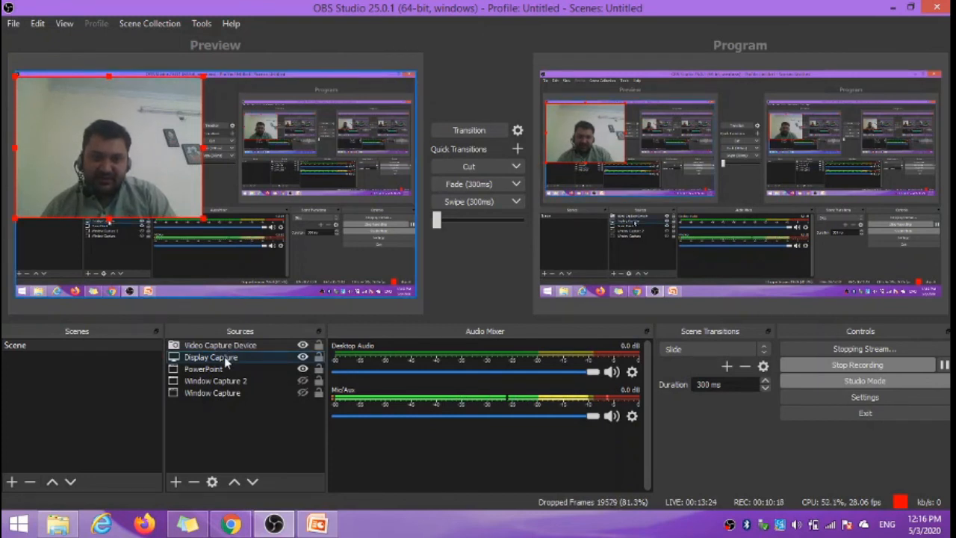
pyautogui.click(224, 356)
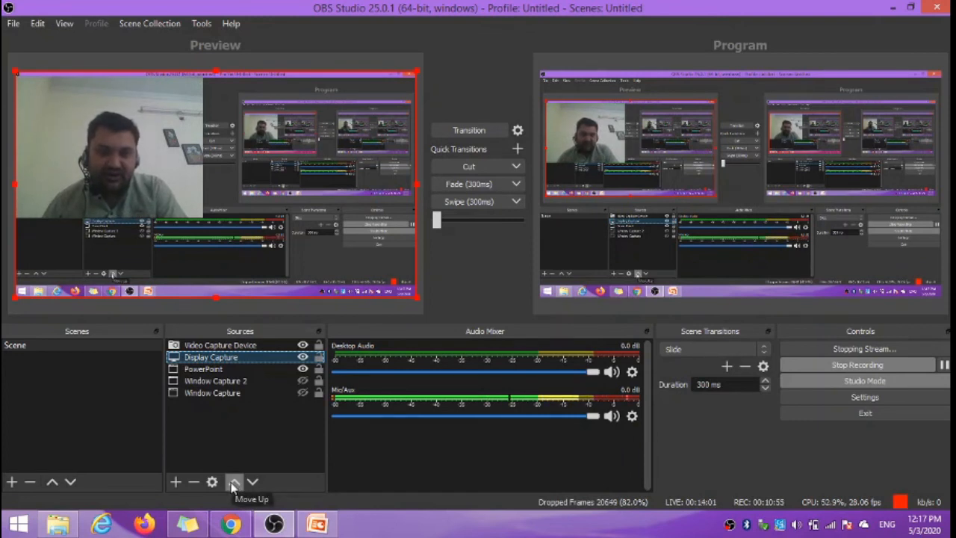
pyautogui.click(233, 483)
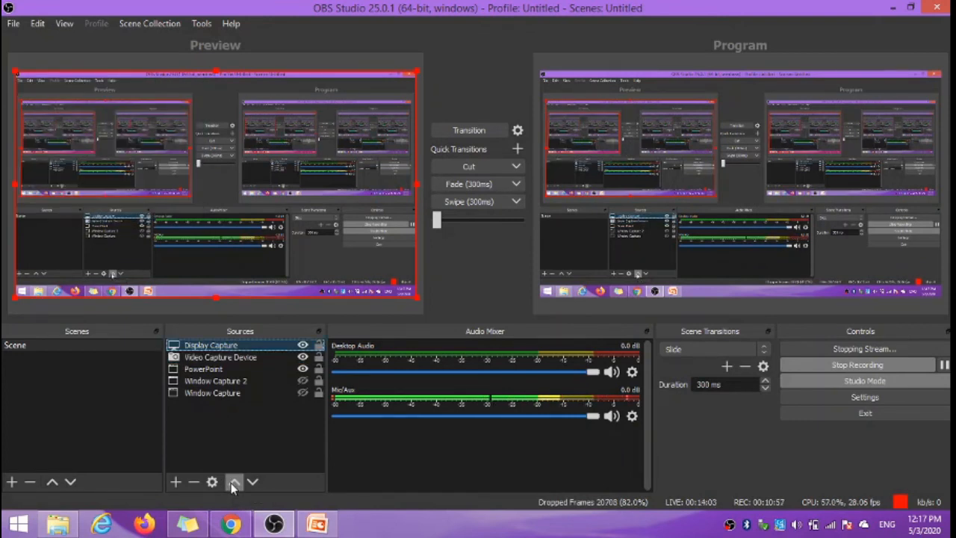
pyautogui.click(257, 358)
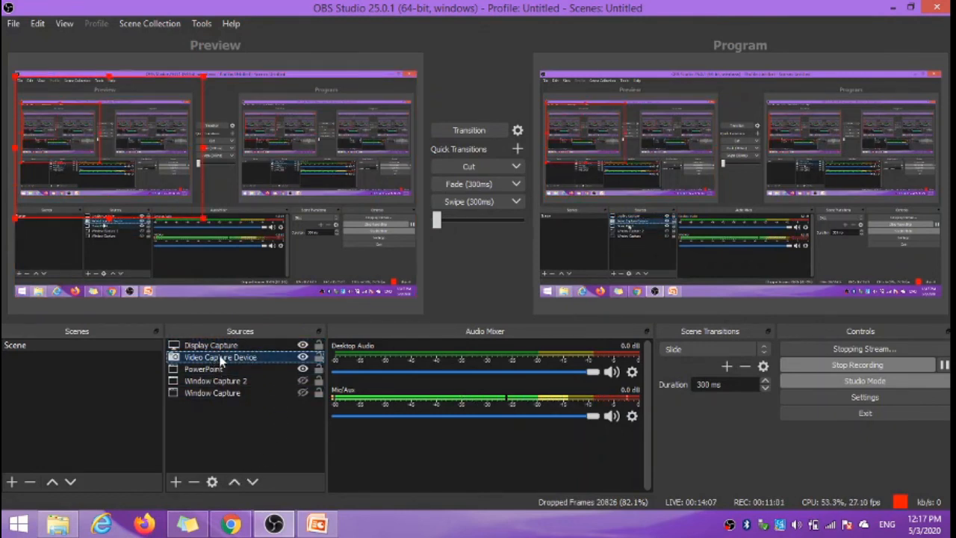
pyautogui.click(234, 483)
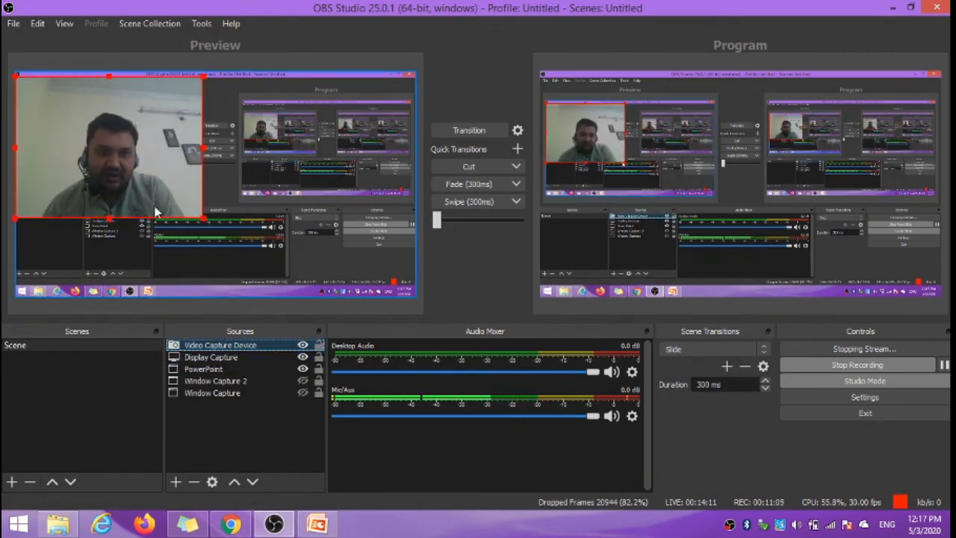
# Step: Shrink the webcam picture and place it over the PowerPoint slide's lower-left corner, with the Display Capture source hidden
pyautogui.moveTo(202, 220); pyautogui.dragTo(335, 127)
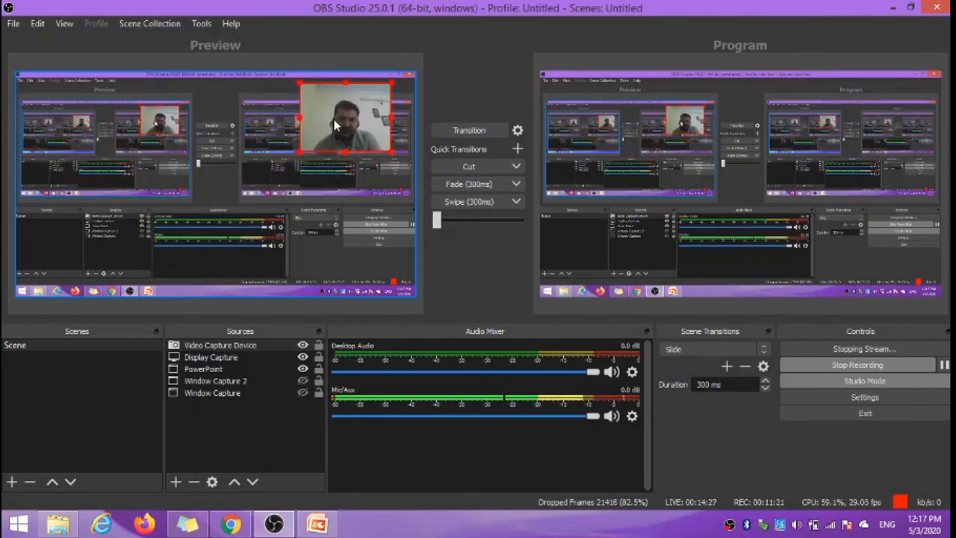
pyautogui.click(303, 358)
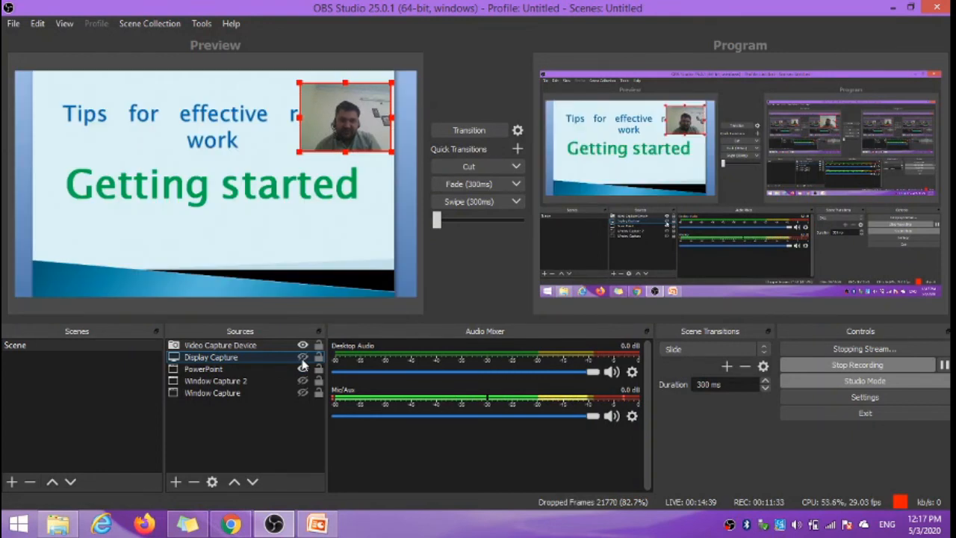
pyautogui.moveTo(326, 131); pyautogui.dragTo(63, 262)
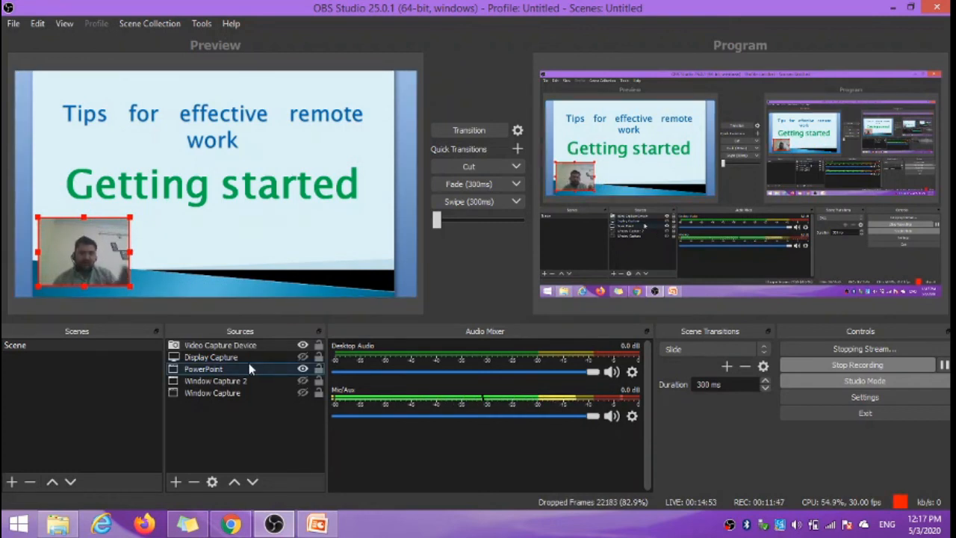
# Step: Show the Display Capture source again and hide the Video Capture Device source
pyautogui.click(302, 358)
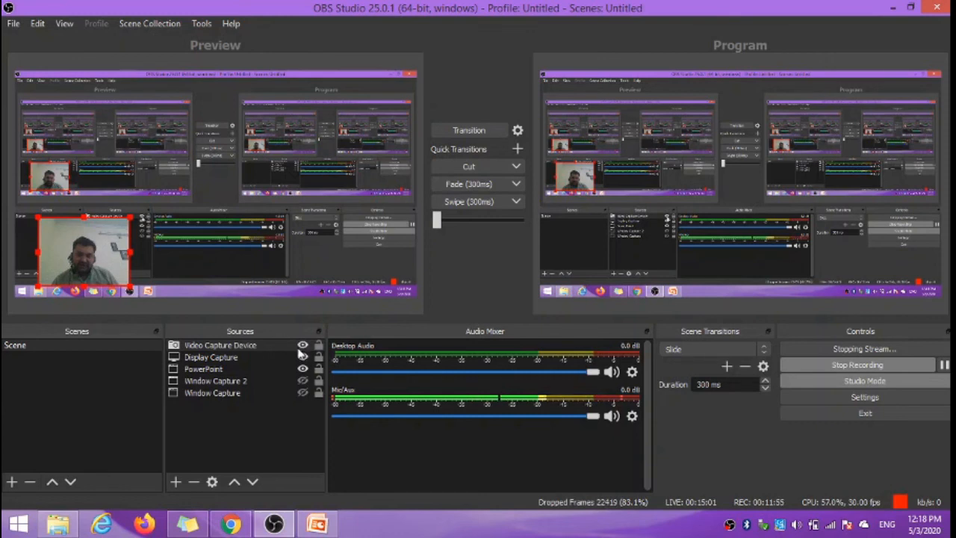
pyautogui.click(302, 346)
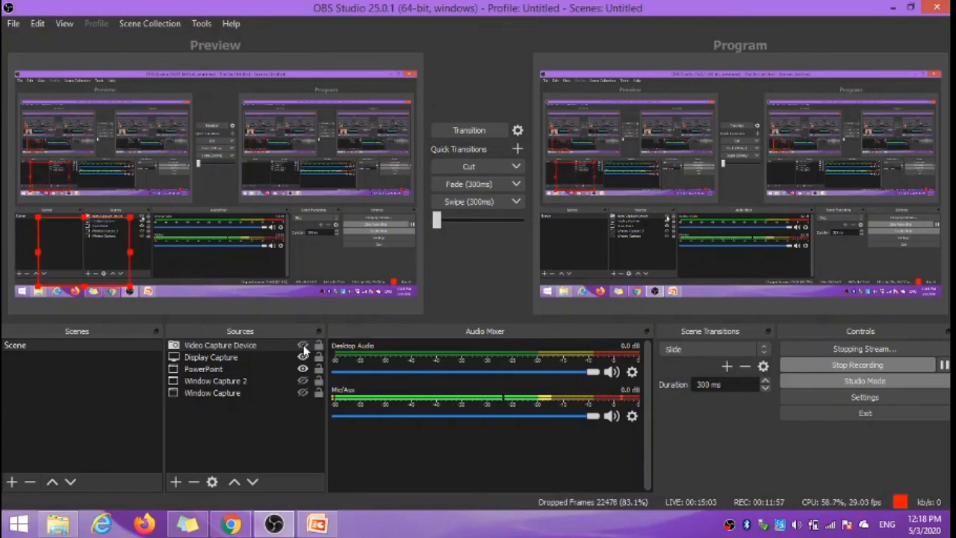
pyautogui.click(224, 439)
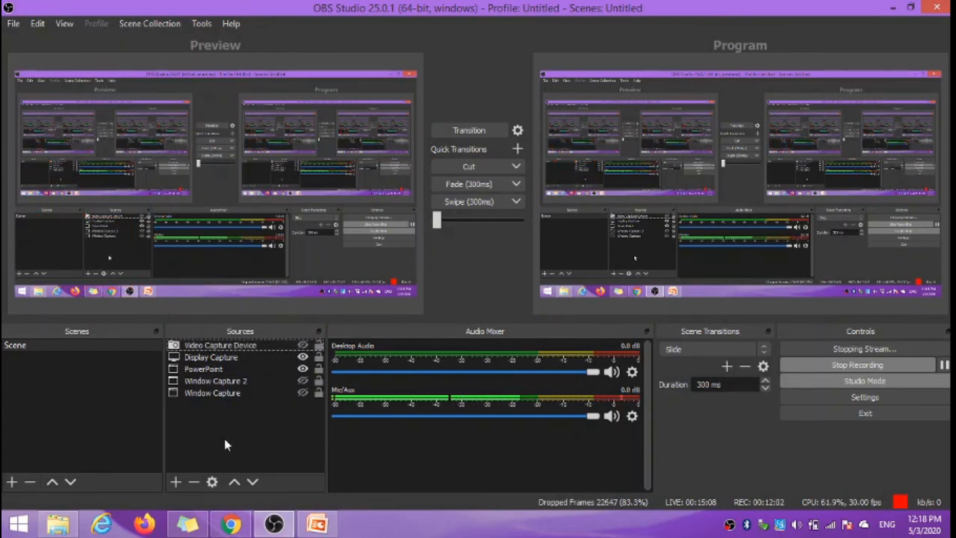